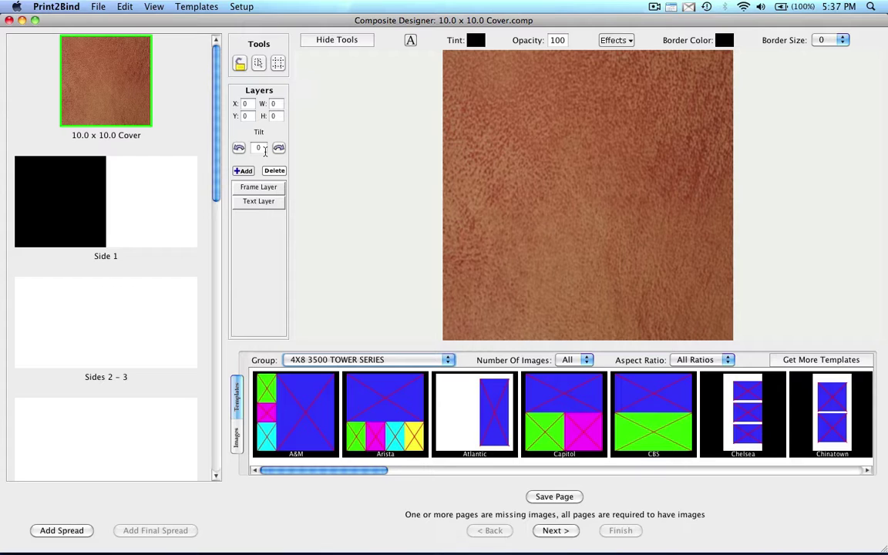
left_click(245, 172)
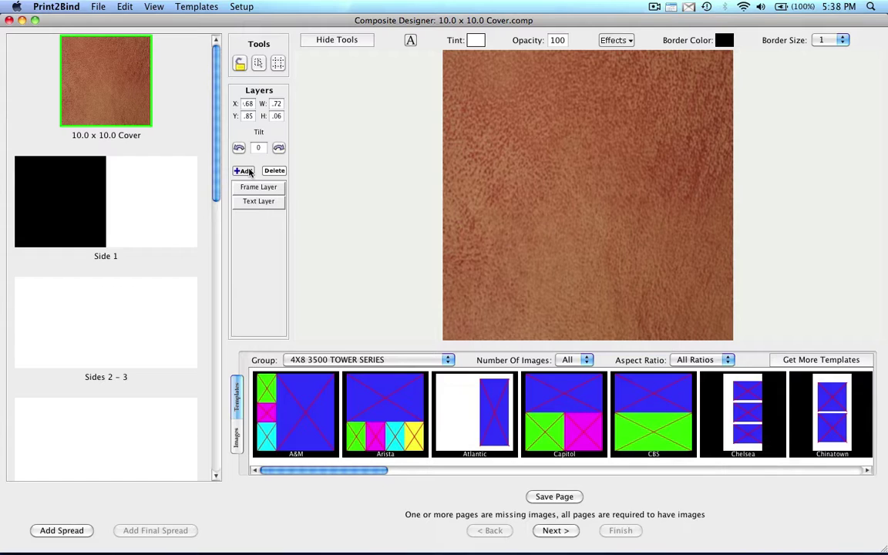
left_click(244, 171)
left_click_drag(454, 114, 562, 235)
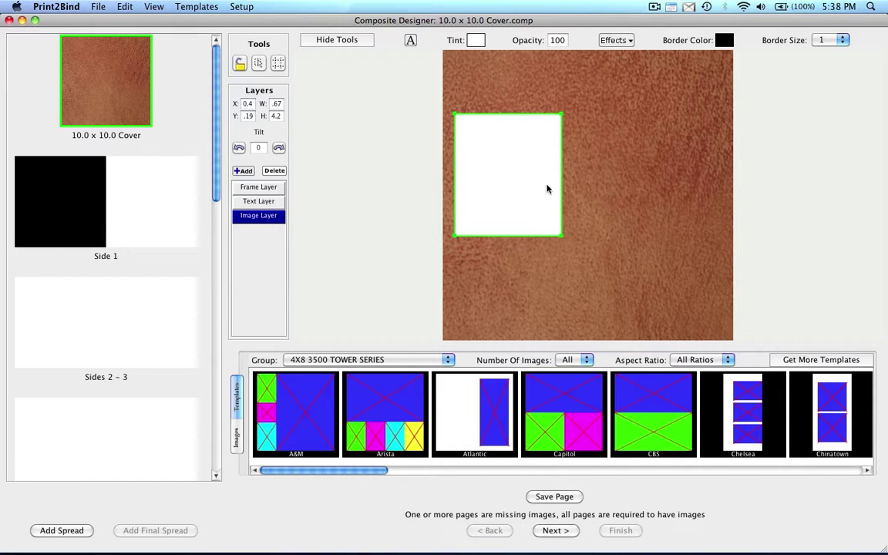
left_click(278, 173)
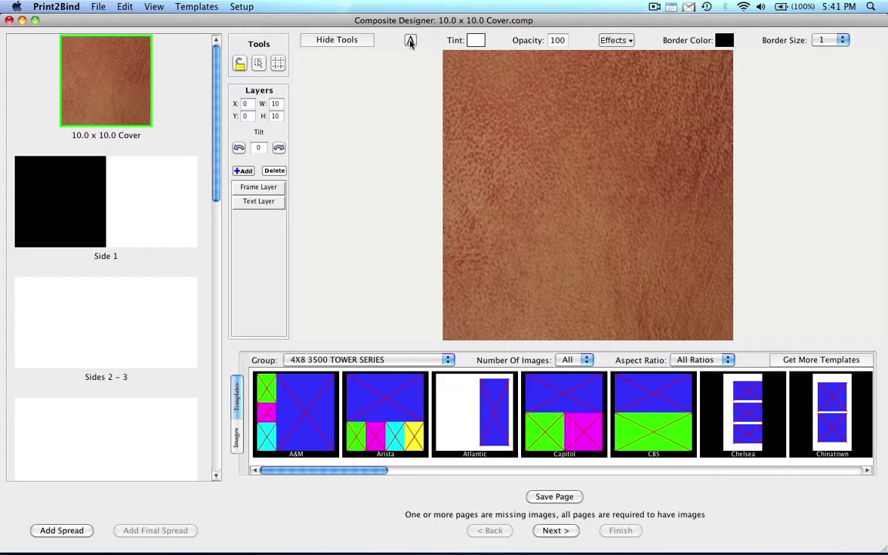
Add a text layer reading 'Enter Text Here' near the top of the leather cover
left_click(410, 41)
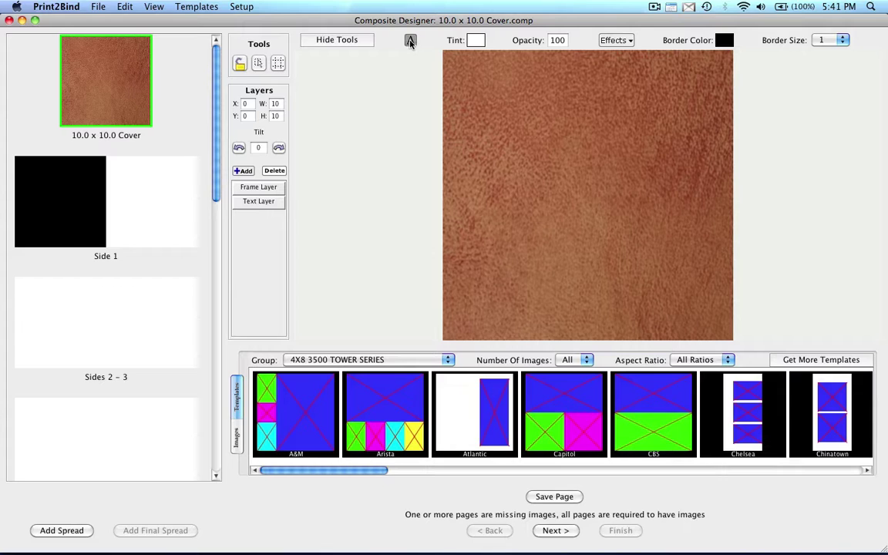
left_click(476, 114)
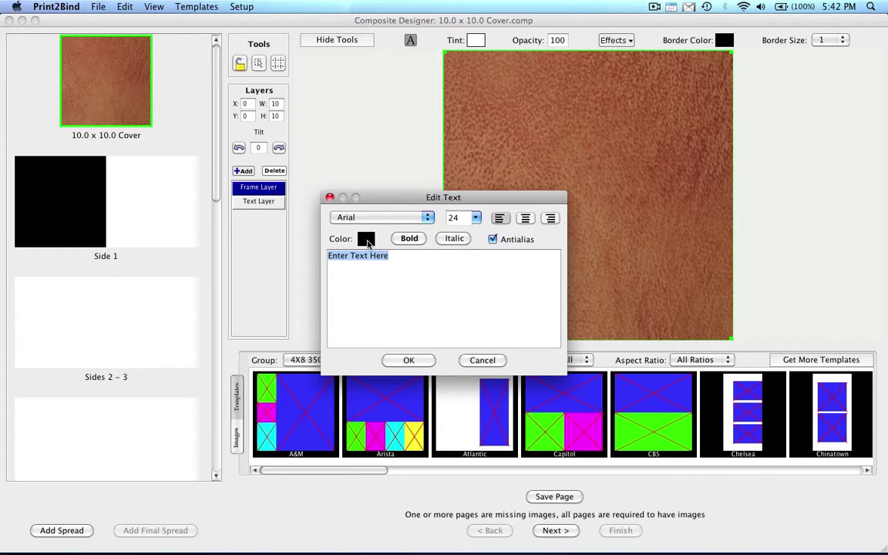
left_click(408, 360)
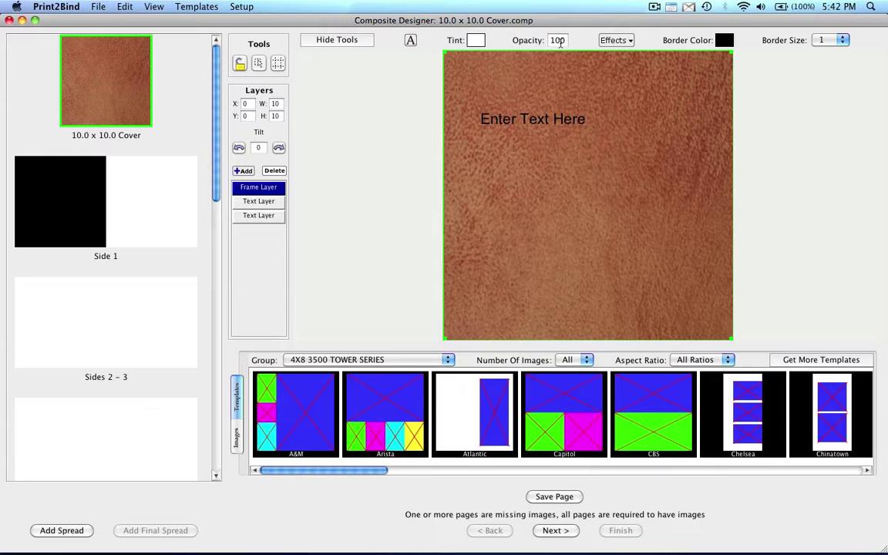
Check the Shadows and Masks effects, then set the frame layer's Border Size to 0
left_click(611, 40)
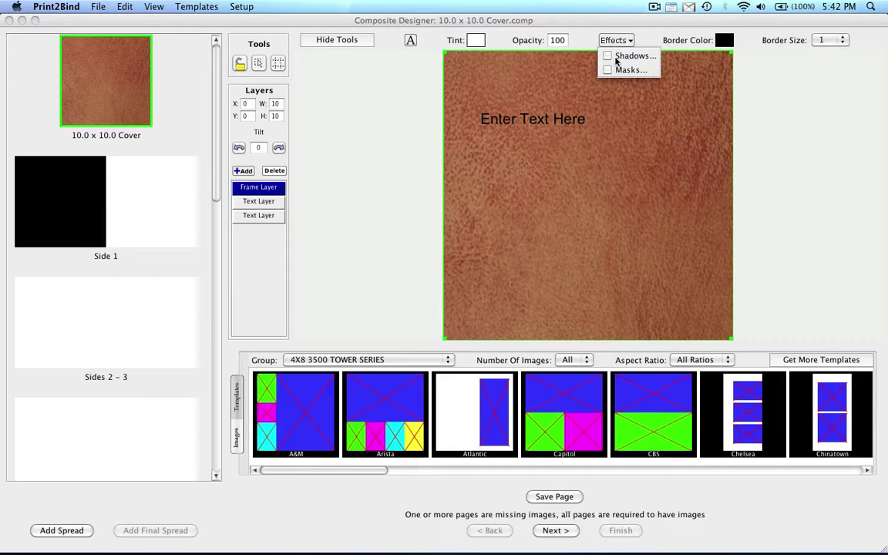
left_click(617, 56)
left_click(617, 70)
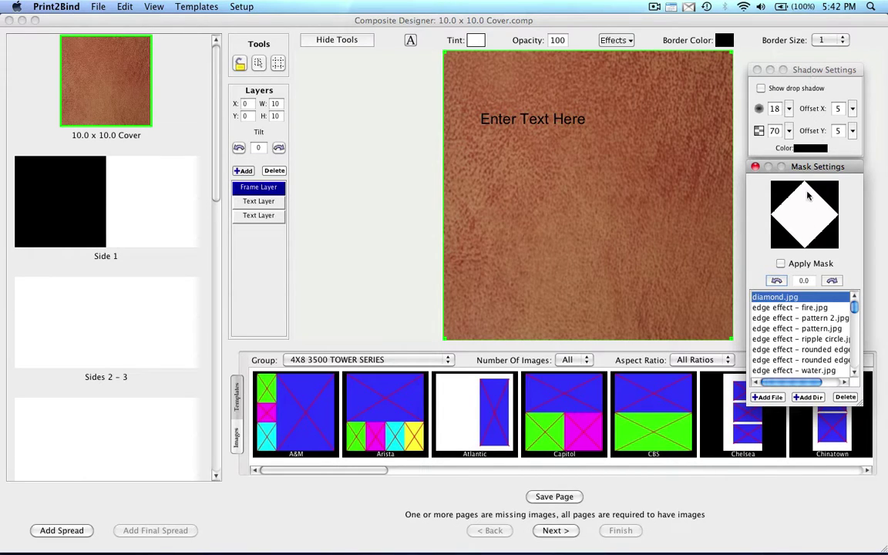
left_click(758, 71)
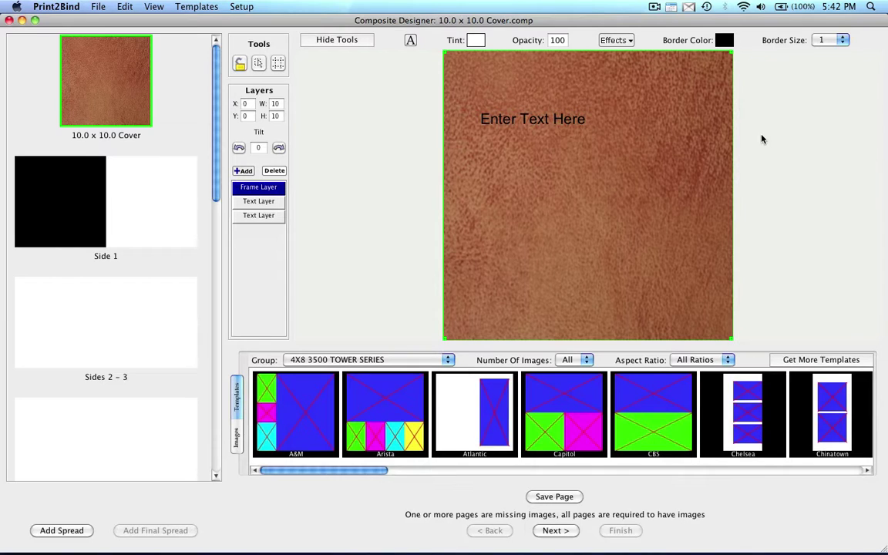
left_click(822, 40)
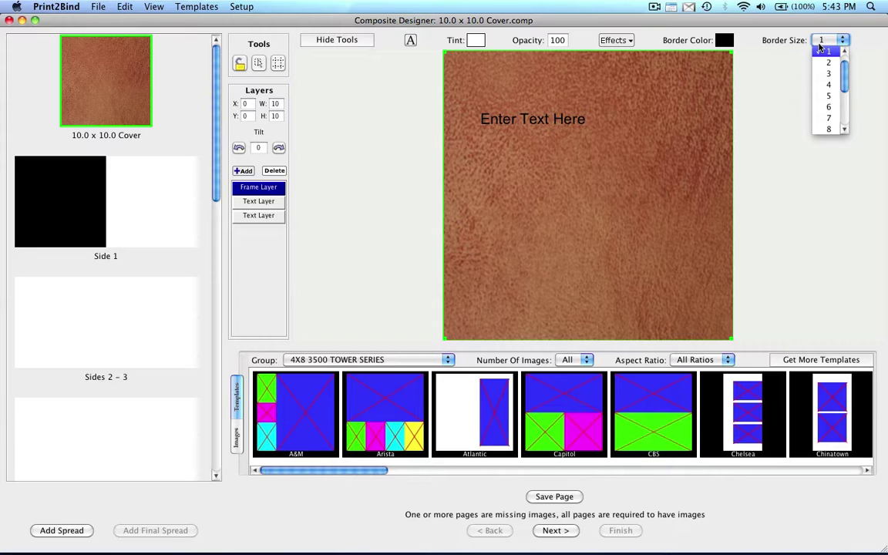
scroll(822, 51, "up", 1)
left_click(822, 50)
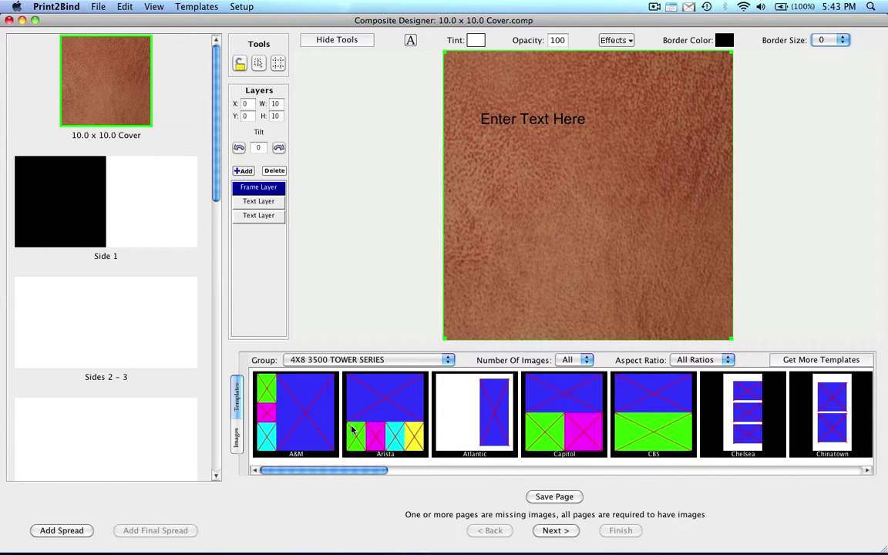
Scroll through the template groups in the Group dropdown before leaving the cover
left_click(391, 360)
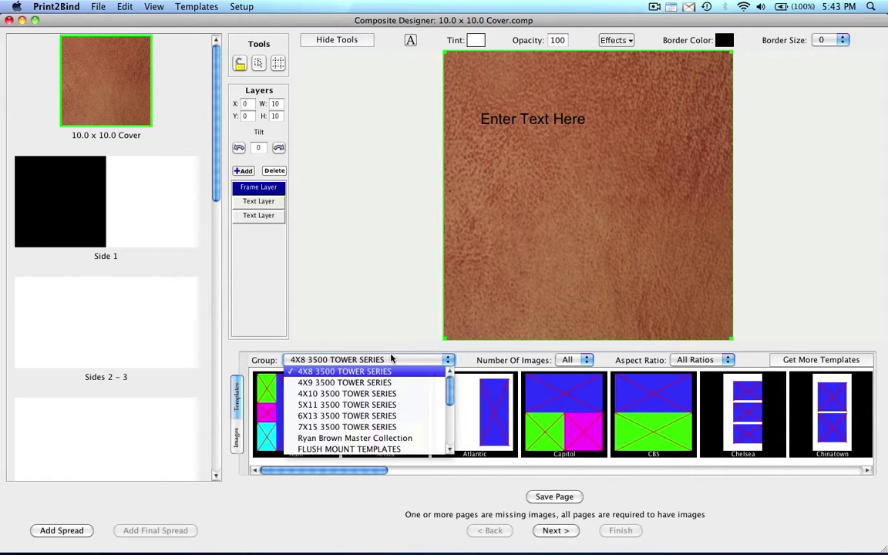
scroll(383, 387, "down", 3)
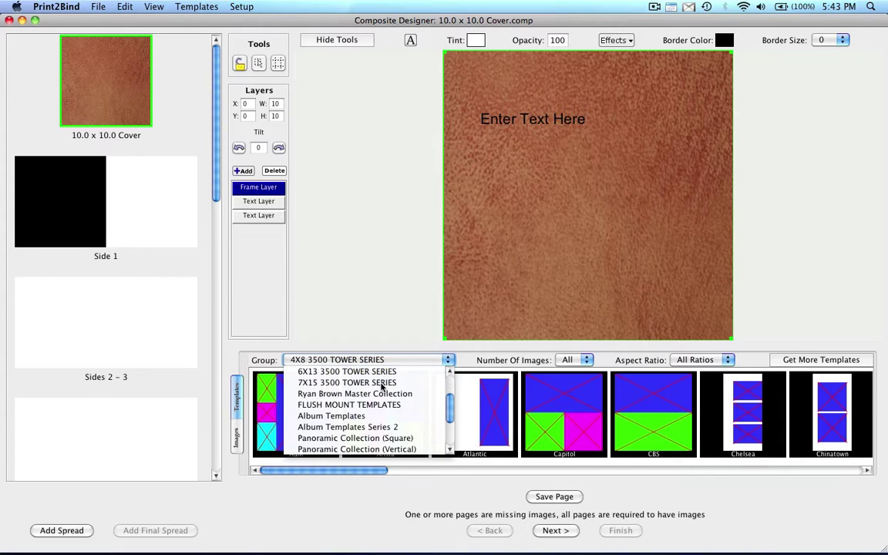
scroll(381, 387, "down", 2)
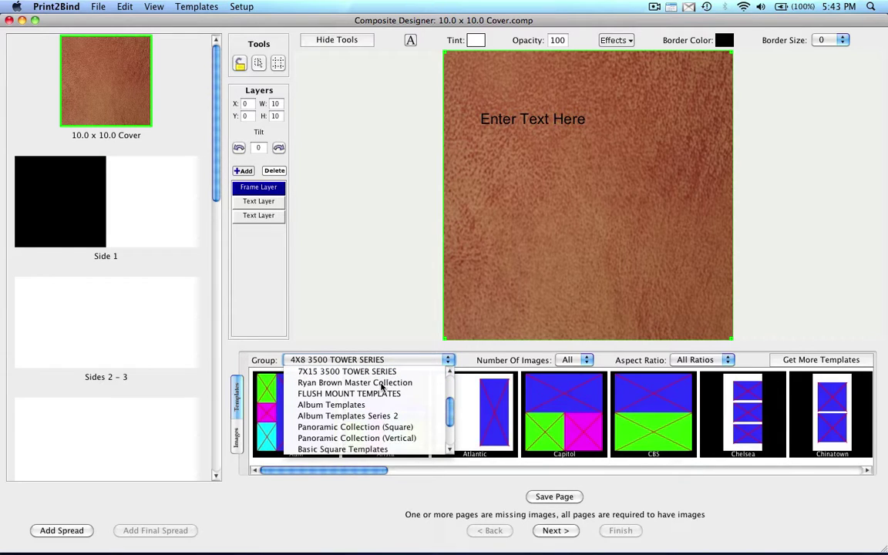
scroll(381, 387, "down", 1)
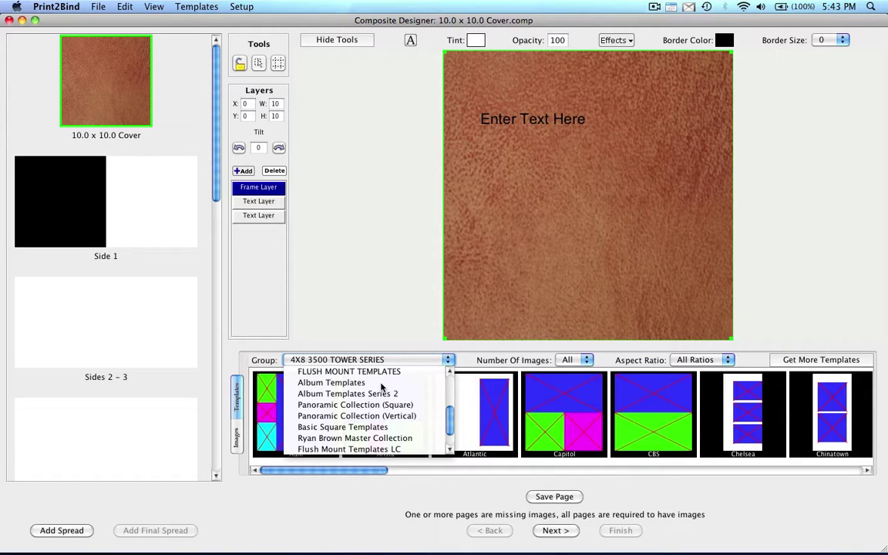
scroll(381, 387, "down", 2)
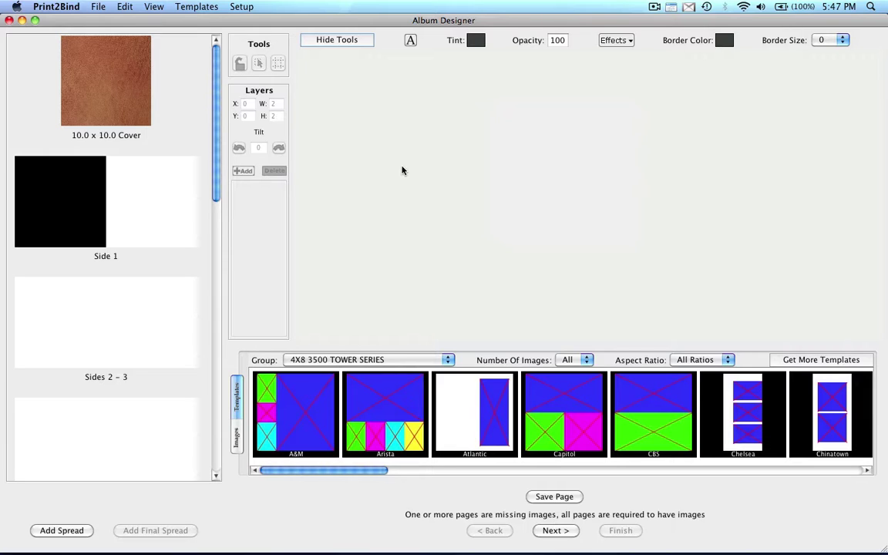
Reopen the cover and draw an image layer in its upper middle, sized W 5 by H 5
left_click(110, 83)
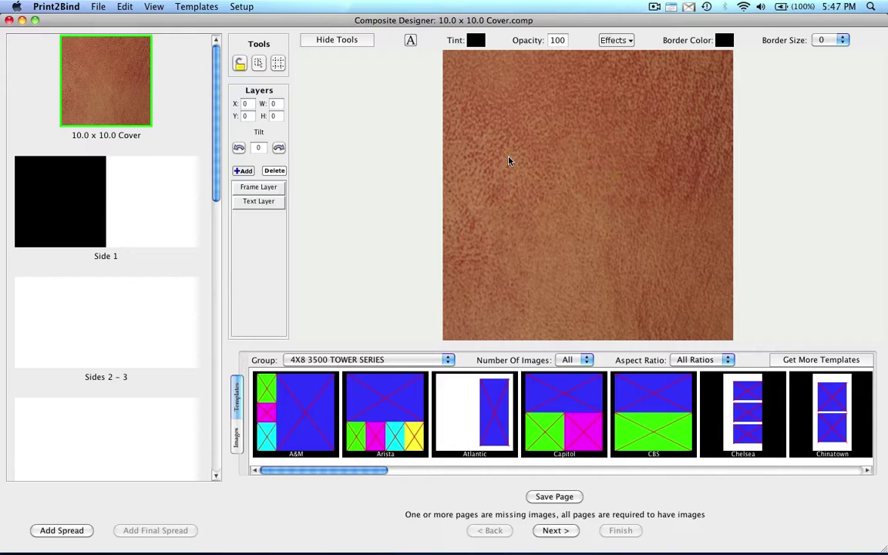
left_click(243, 171)
left_click_drag(498, 86, 659, 244)
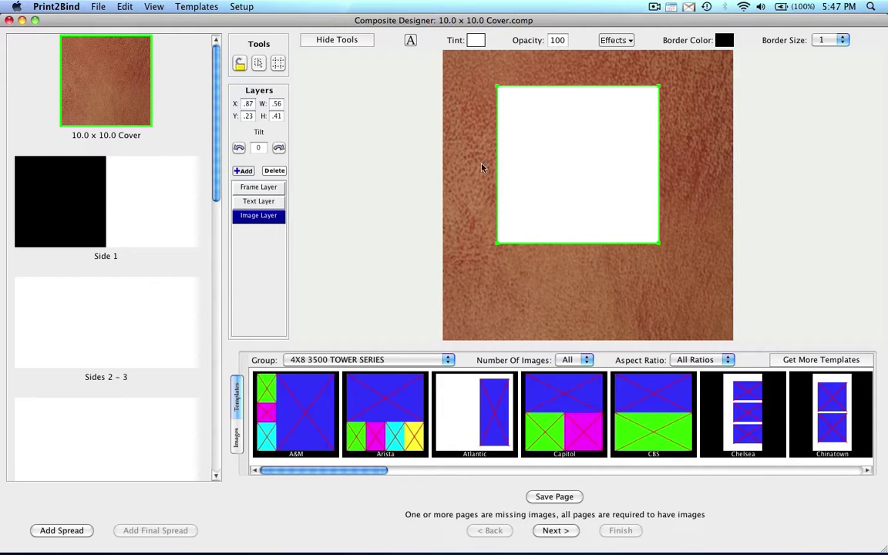
double_click(277, 104)
type("5")
key("Tab")
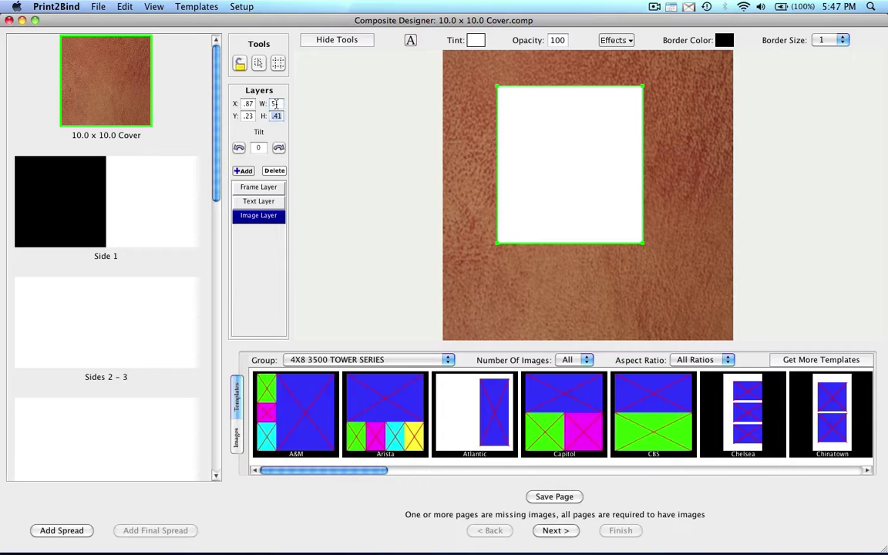
type("5")
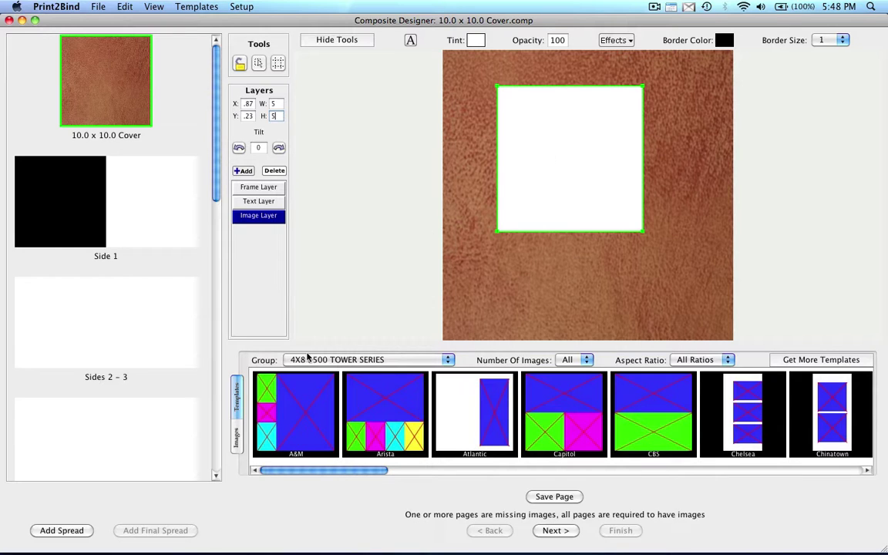
Drop Green.JPG into the 5 x 5 photo box and move it to X .02, Y .97
left_click(238, 436)
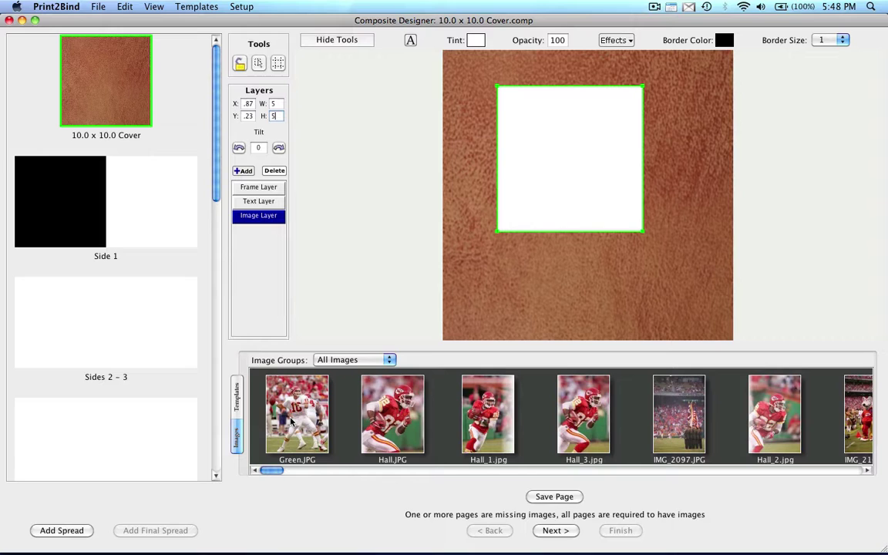
left_click_drag(293, 423, 560, 165)
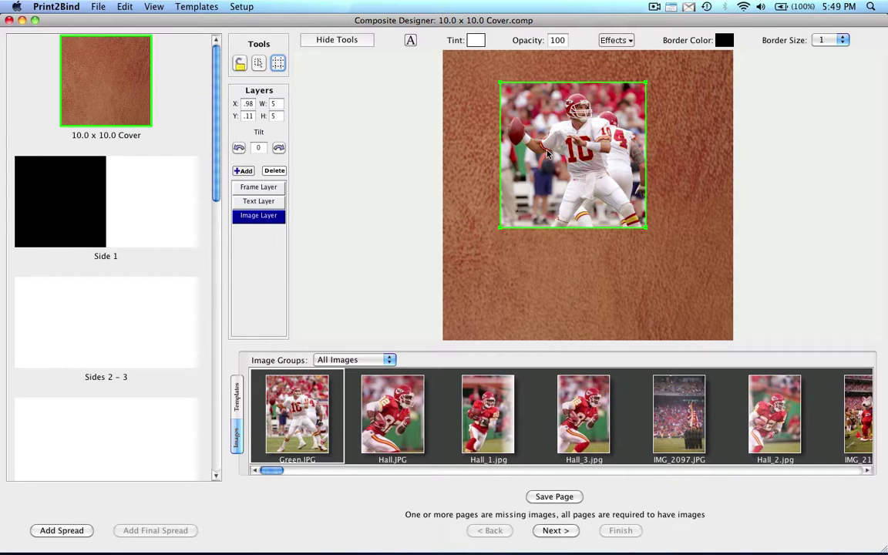
left_click(258, 63)
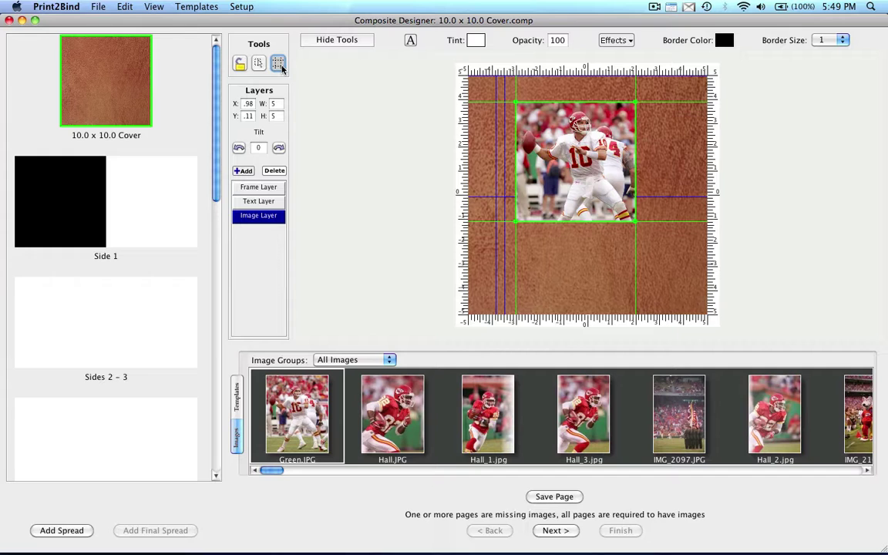
left_click_drag(564, 154, 609, 220)
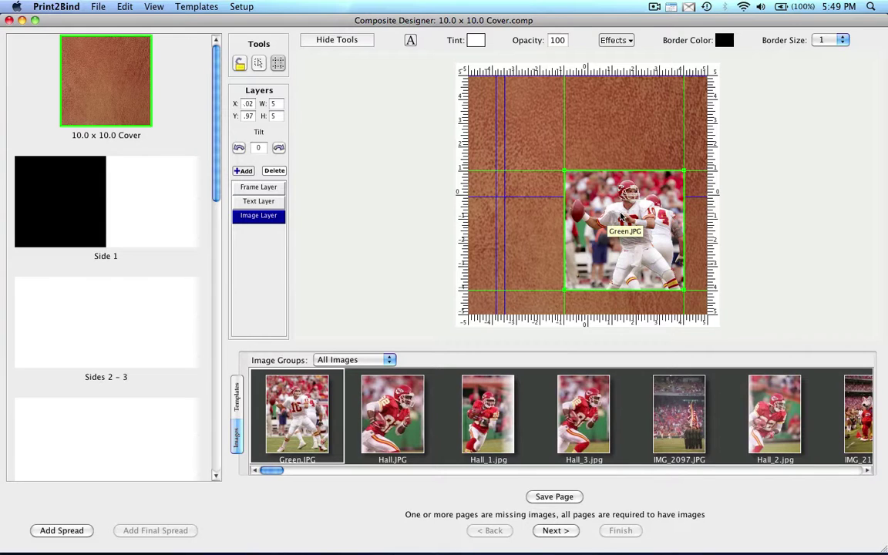
Shift Green.JPG's crop slightly upward to centre the quarterback, then return to the designer
double_click(621, 217)
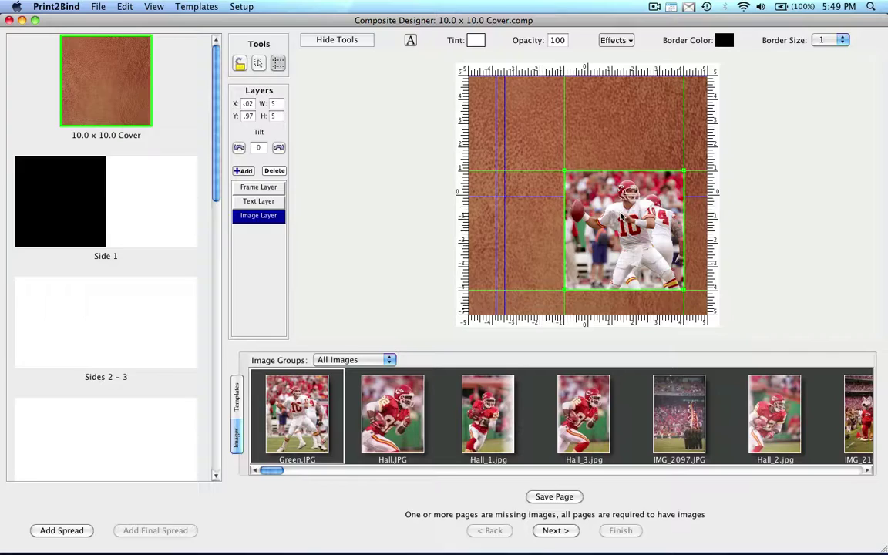
left_click_drag(490, 233, 487, 224)
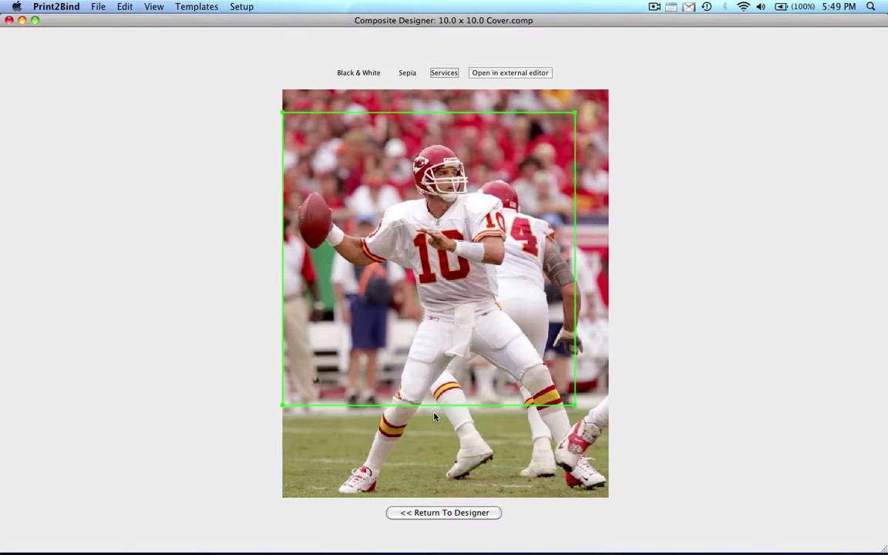
left_click(442, 513)
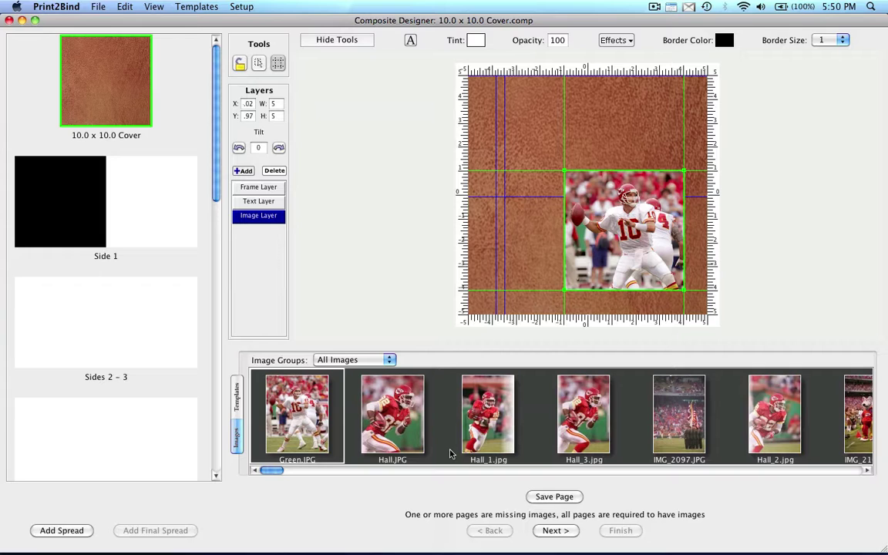
Advance to Side 1, try Start with Spread, then revert to Start with Designed Page
left_click(556, 532)
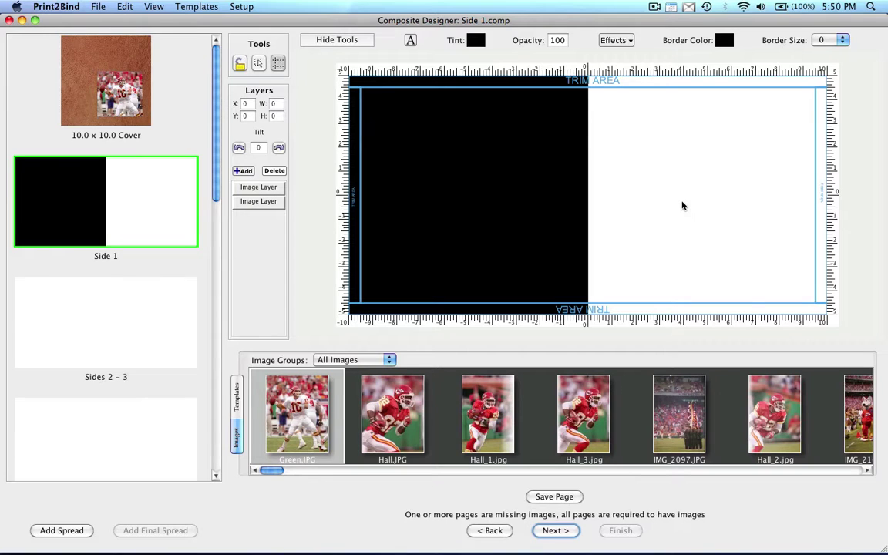
right_click(110, 199)
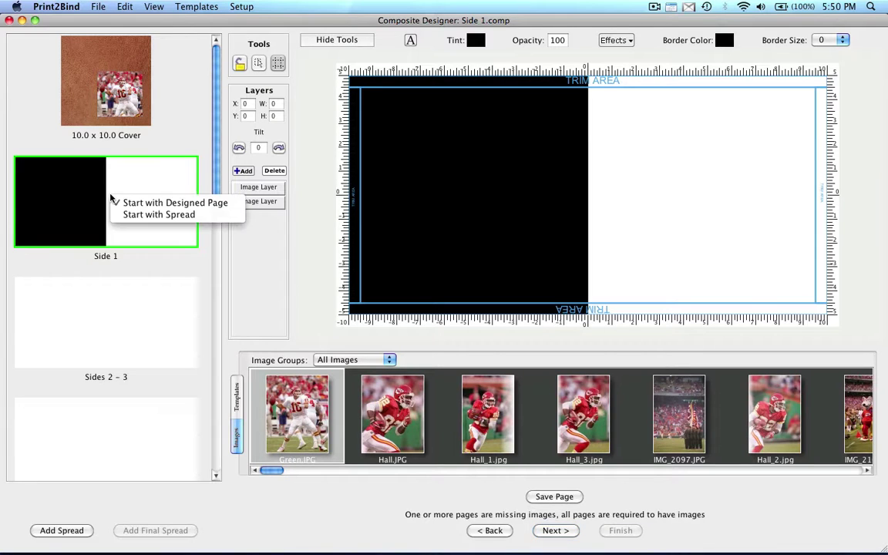
left_click(147, 216)
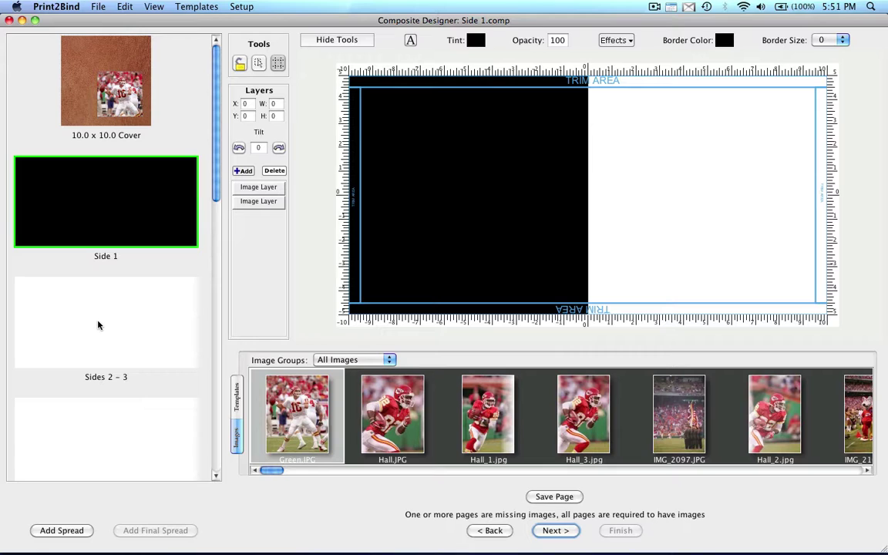
right_click(105, 207)
left_click(120, 213)
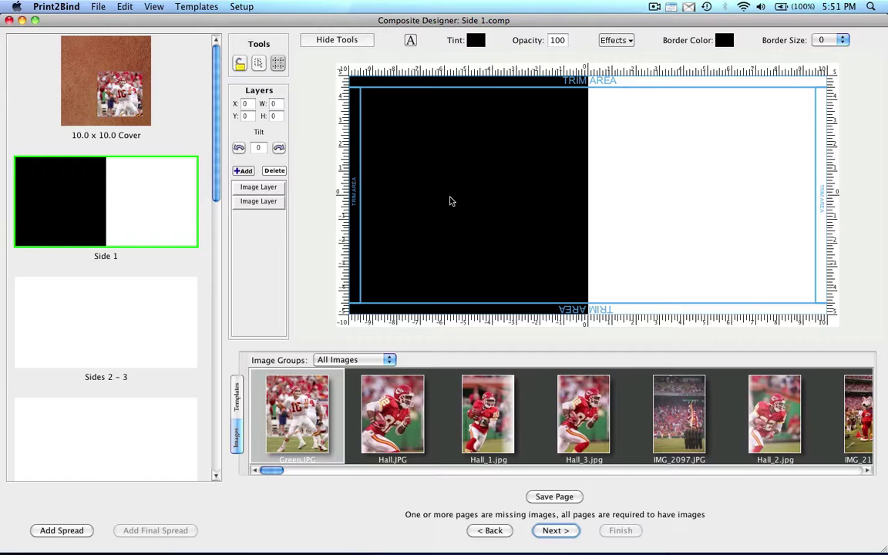
Draw two image frames on Side 1's right page, widening the lower one across it
left_click(704, 194)
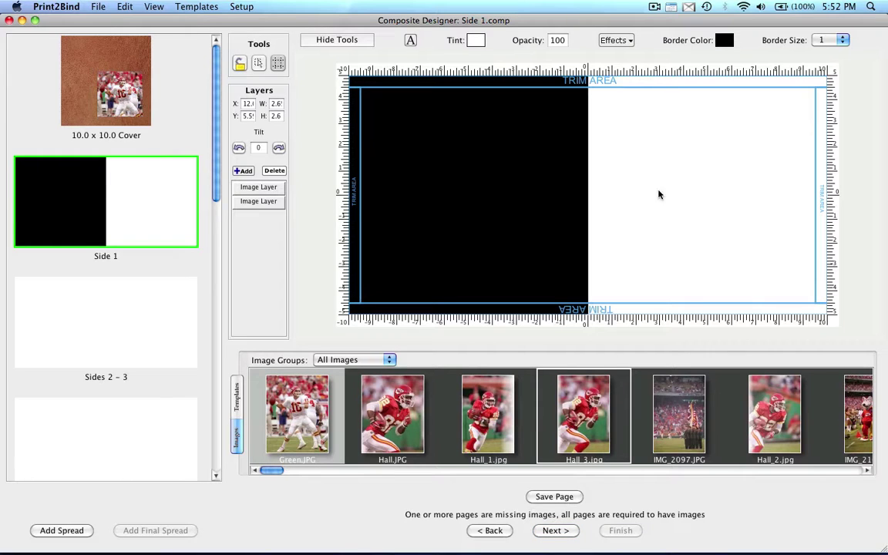
left_click(244, 170)
left_click(617, 109)
left_click_drag(617, 108, 706, 204)
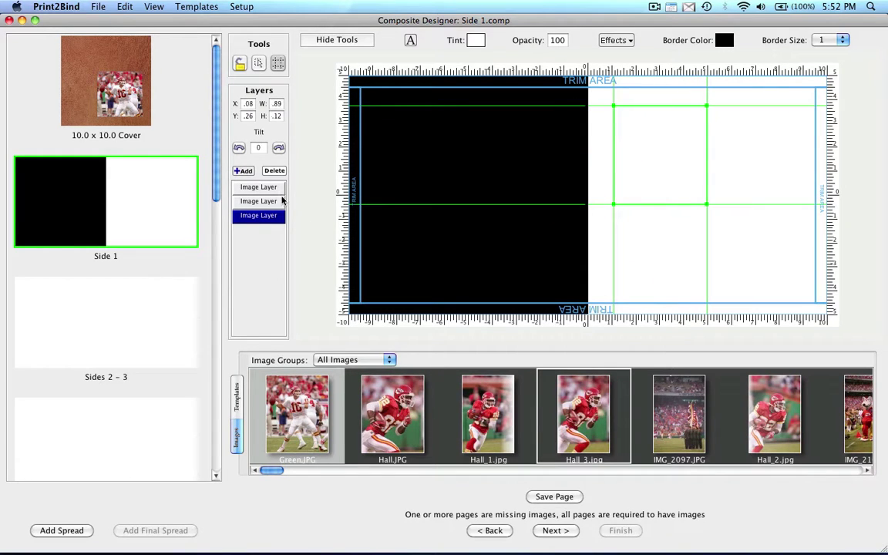
left_click(244, 170)
mouse_move(719, 213)
left_mouse_down()
mouse_move(795, 308)
mouse_move(812, 284)
left_mouse_up()
left_click_drag(724, 286, 616, 286)
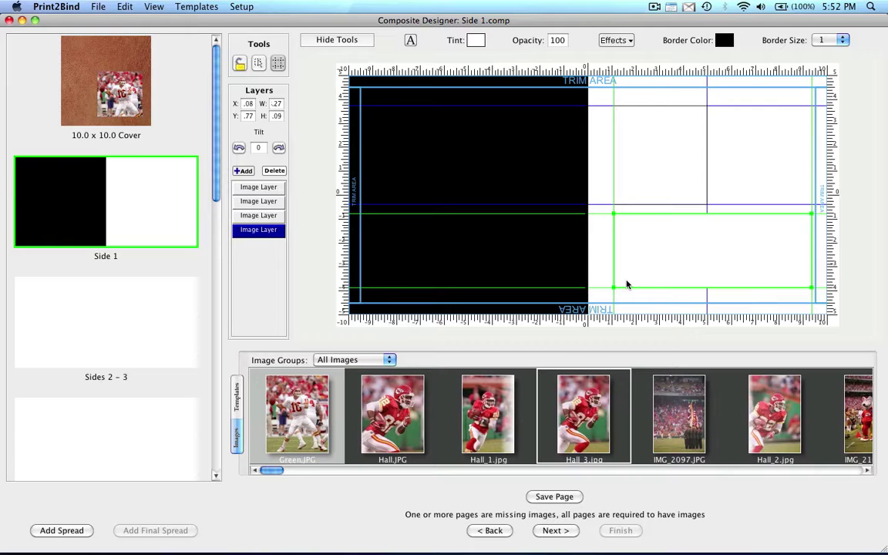
Fill the upper frame with IMG_2097 and the lower frame with IMG_2106
left_click_drag(682, 416, 659, 189)
left_click_drag(267, 471, 290, 472)
left_click_drag(525, 413, 683, 265)
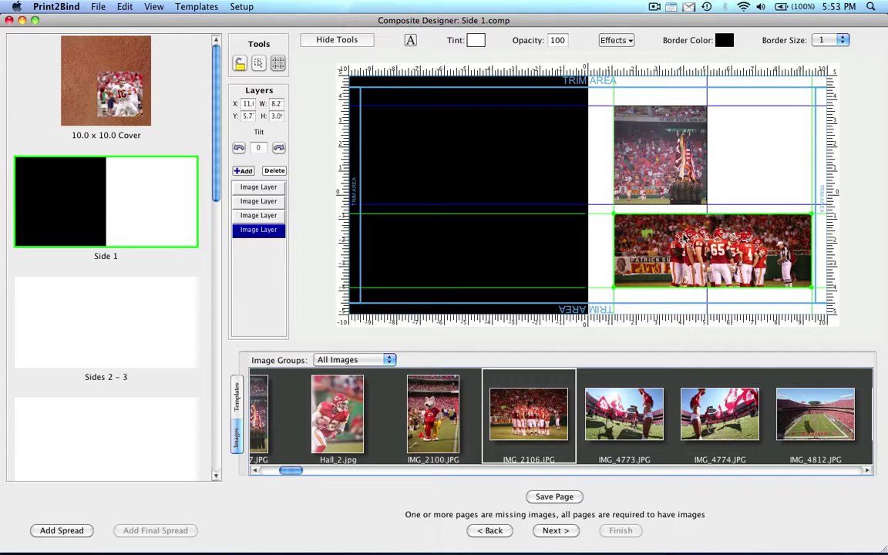
Untick Allow Image on the lower frame to remove the IMG_2106 huddle photo
right_click(683, 237)
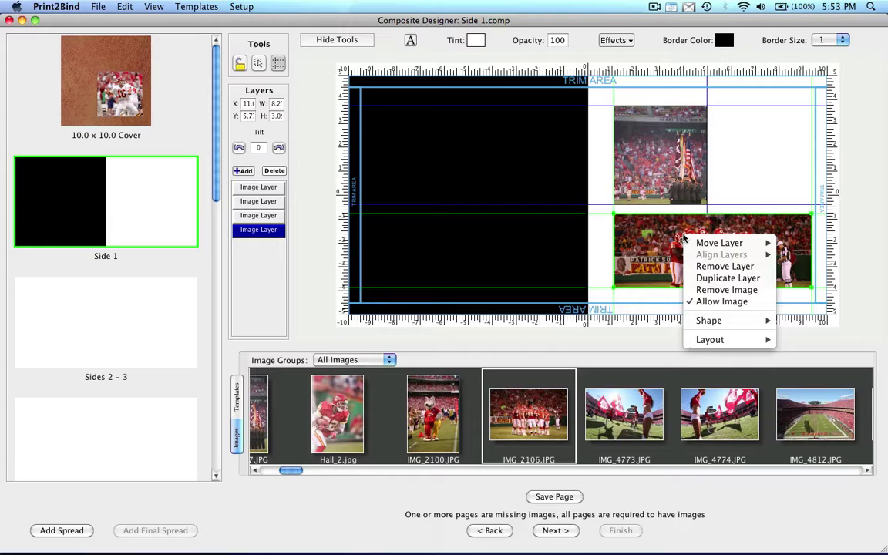
mouse_move(704, 246)
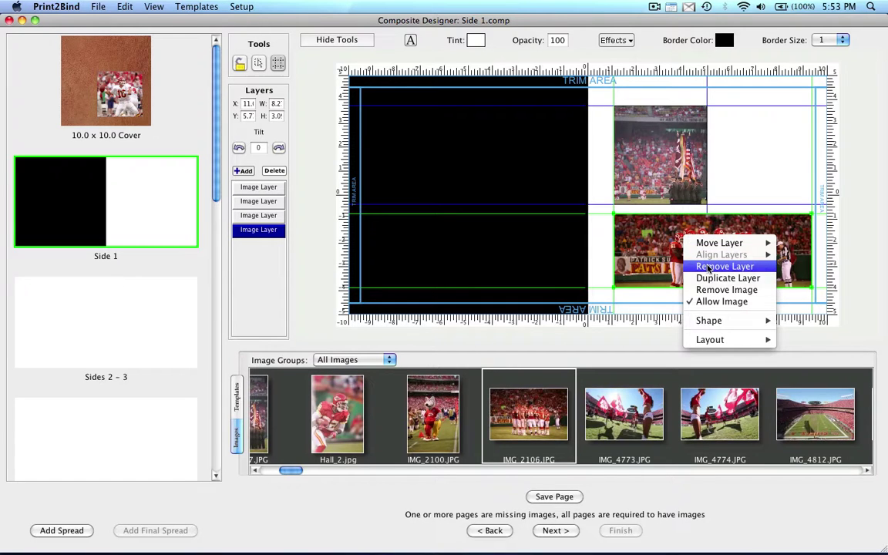
mouse_move(708, 322)
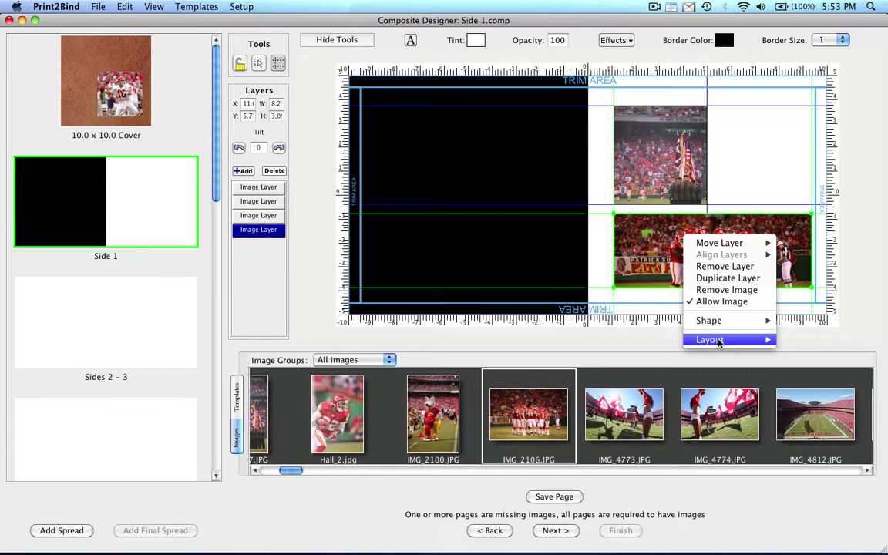
mouse_move(720, 346)
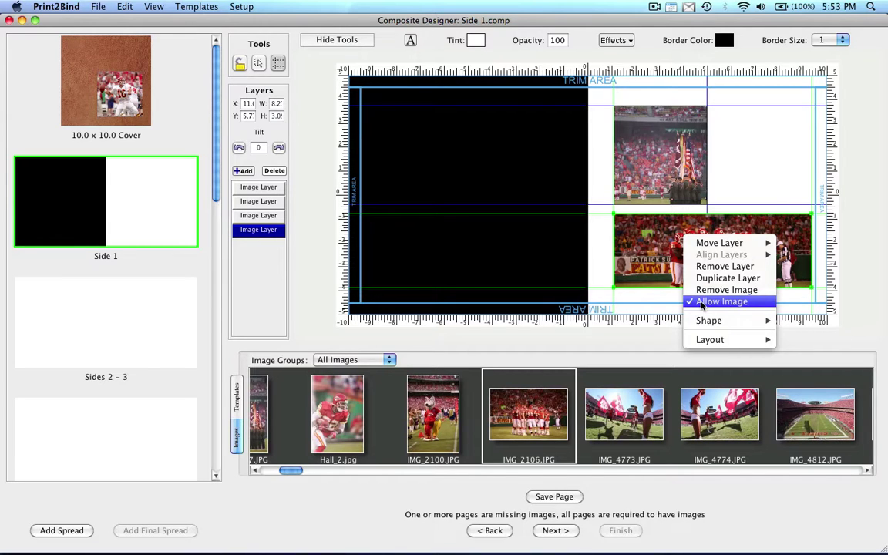
left_click(702, 306)
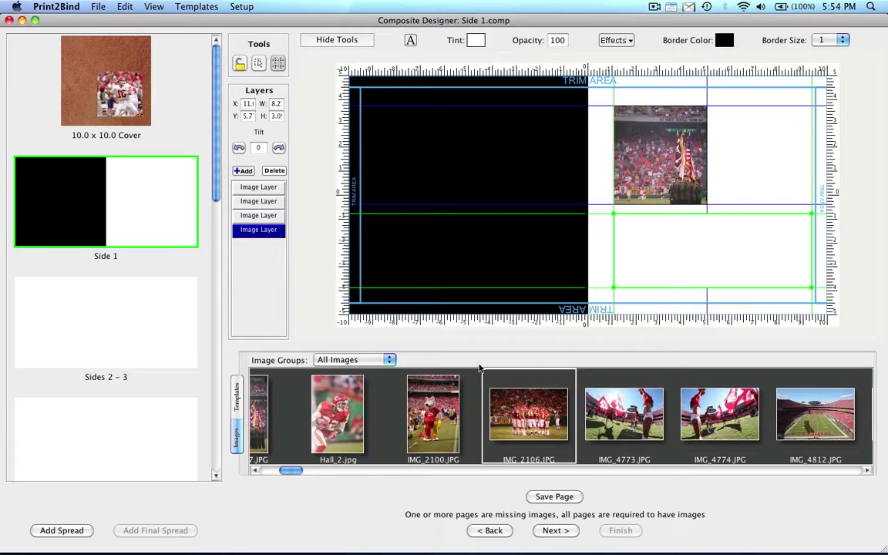
Go to the blank Sides 2 - 3 spread and pick the Basic Square Templates group
left_click(235, 394)
left_click(565, 530)
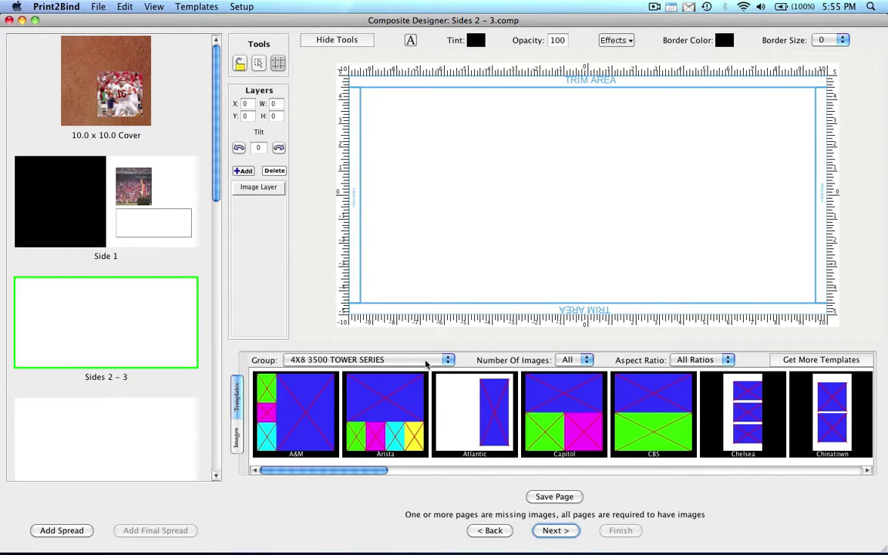
left_click(426, 360)
scroll(421, 374, "down", 6)
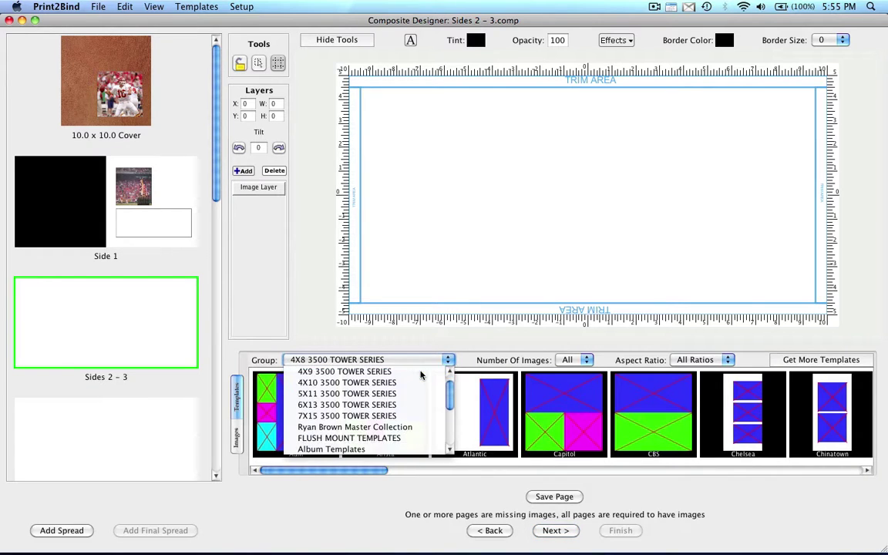
scroll(421, 374, "down", 3)
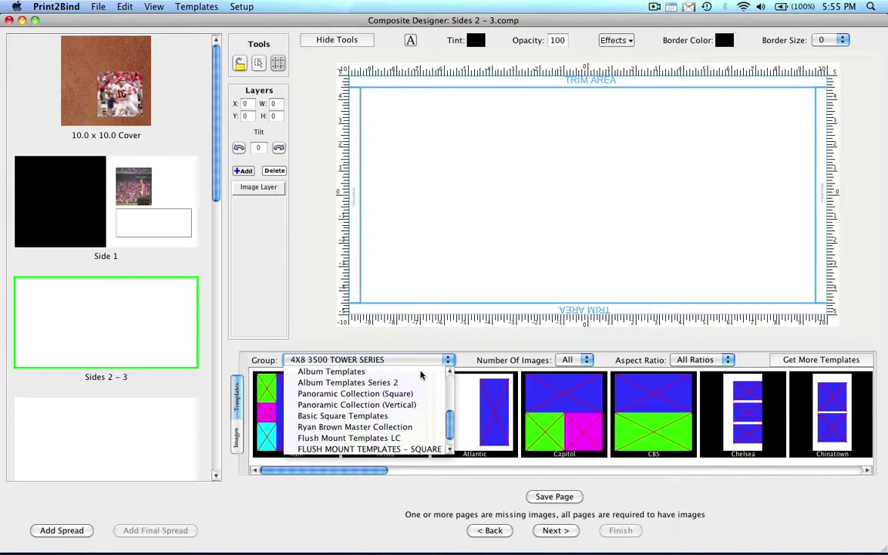
left_click(393, 405)
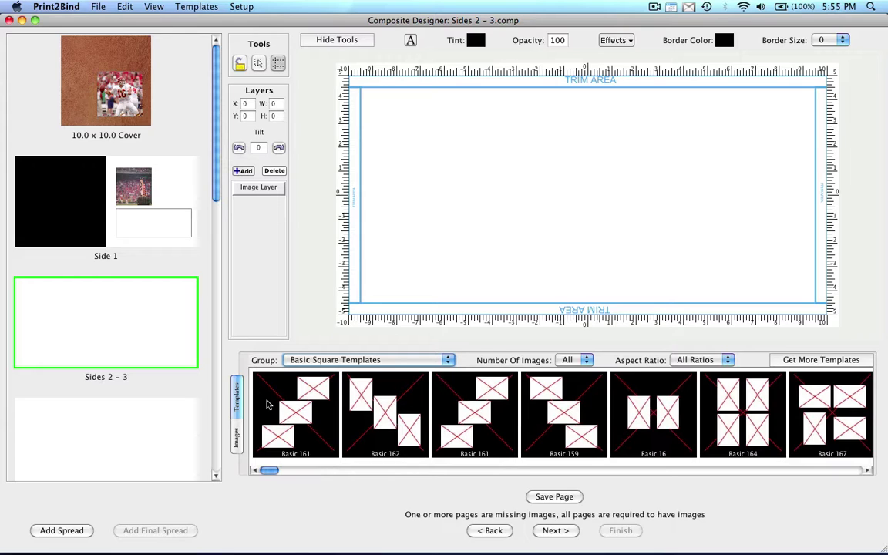
Apply template Basic 161 to the left page and Basic 159 to the right page
left_click(267, 405)
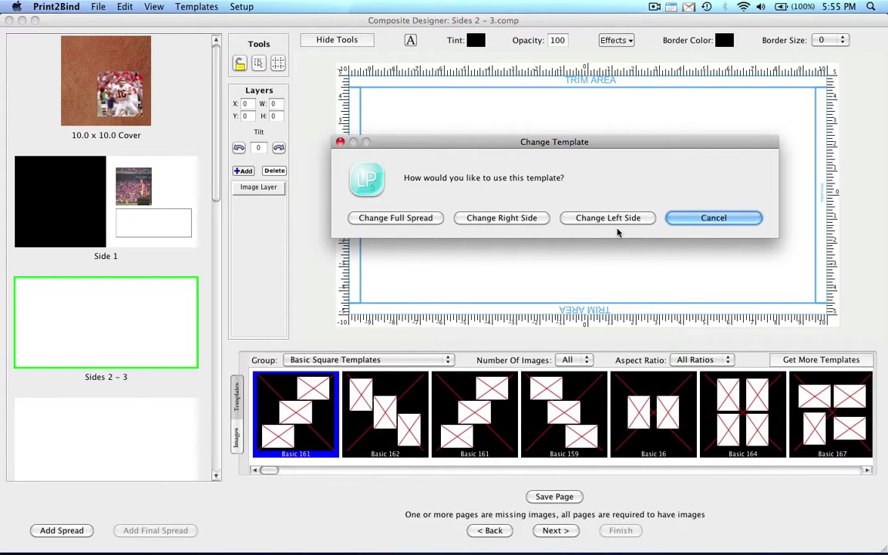
left_click(594, 220)
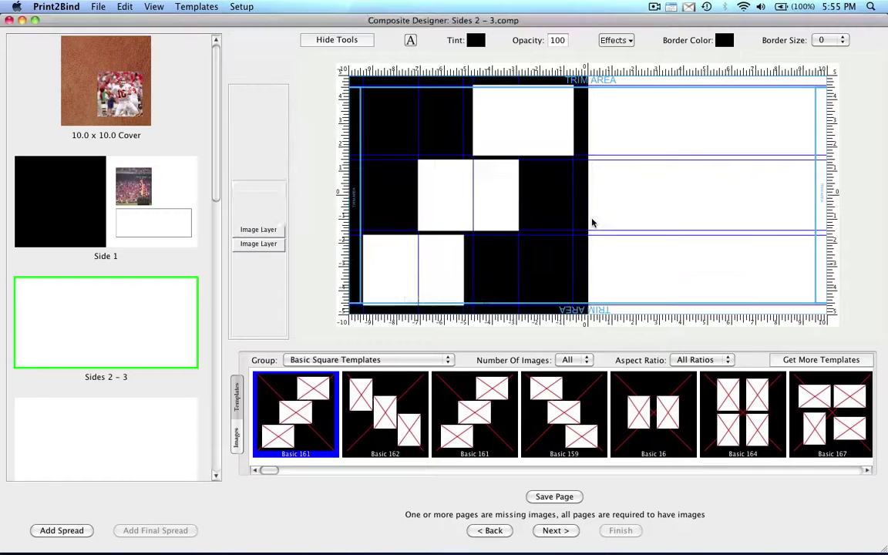
left_click(567, 394)
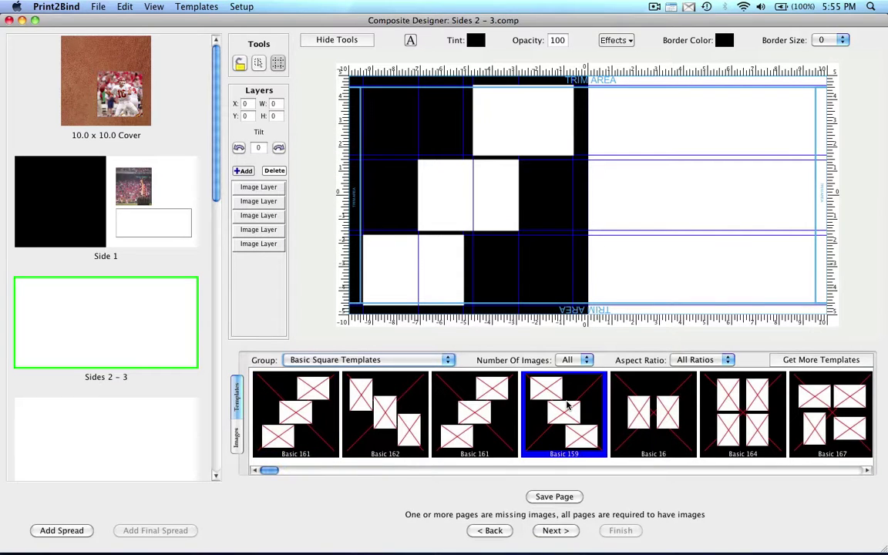
left_click(523, 222)
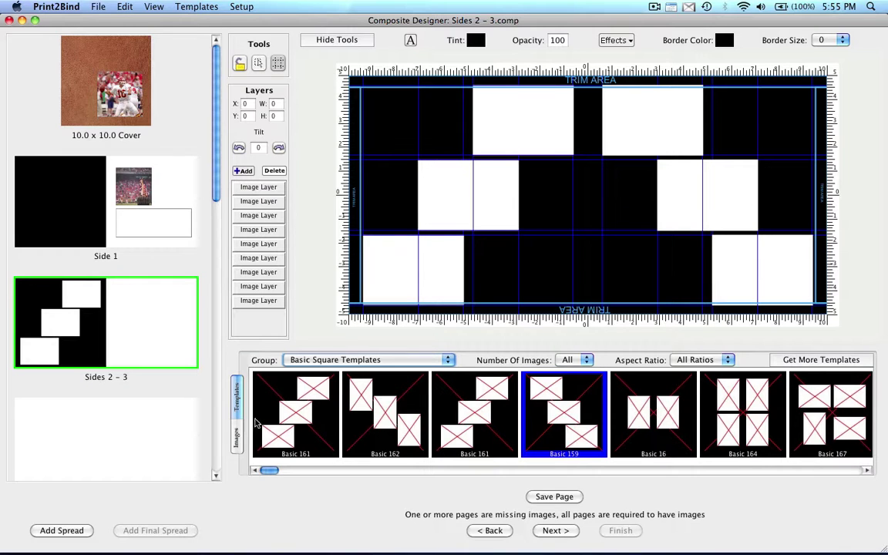
Fill the six frames with IMG_4773, IMG_4774, the stadium field, crowd and fan-wall photos
left_click(237, 438)
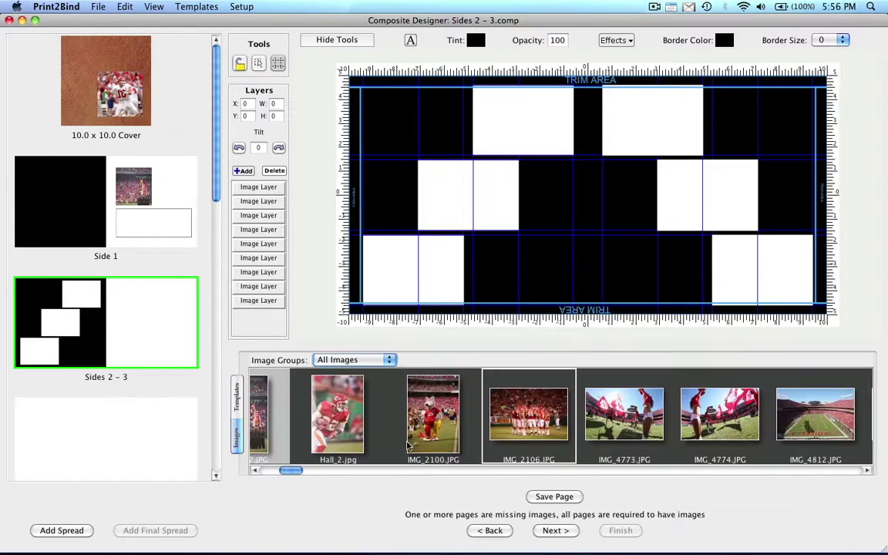
left_click_drag(586, 377, 447, 268)
left_click_drag(708, 411, 471, 197)
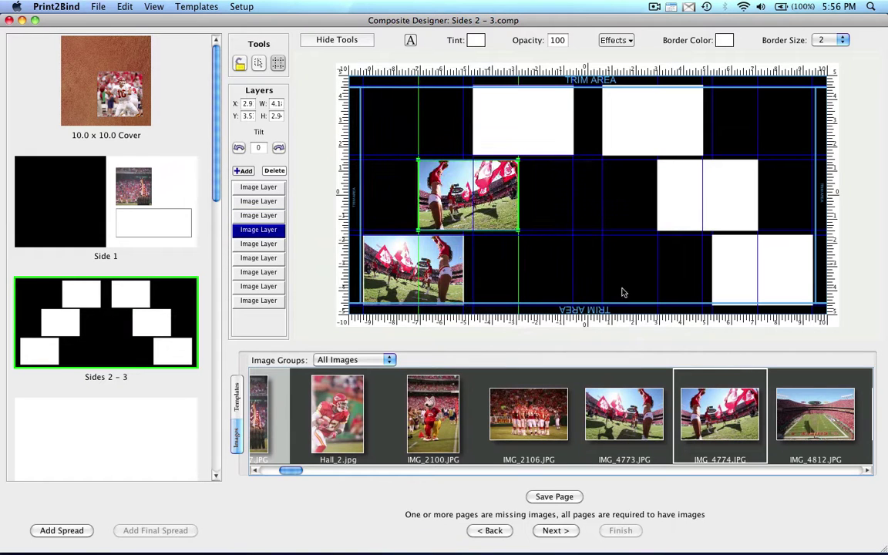
left_click_drag(810, 416, 554, 133)
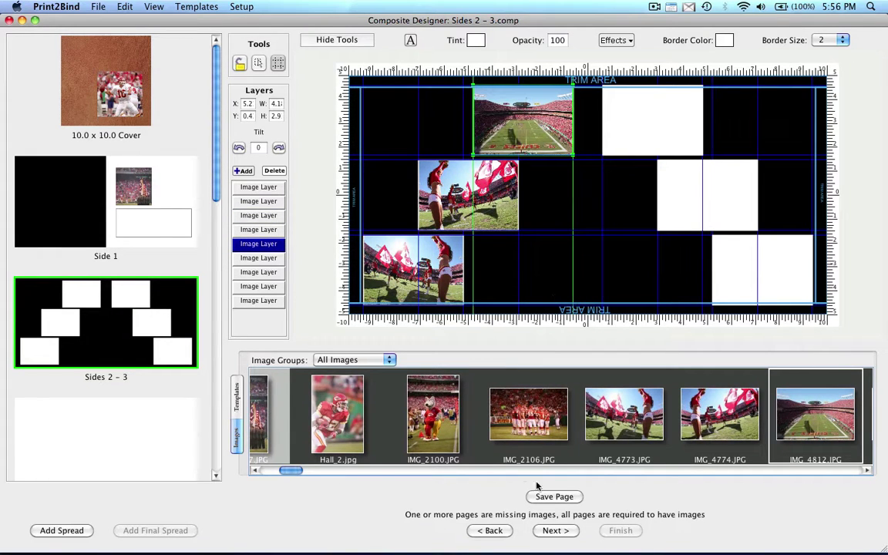
scroll(262, 421, "right", 15)
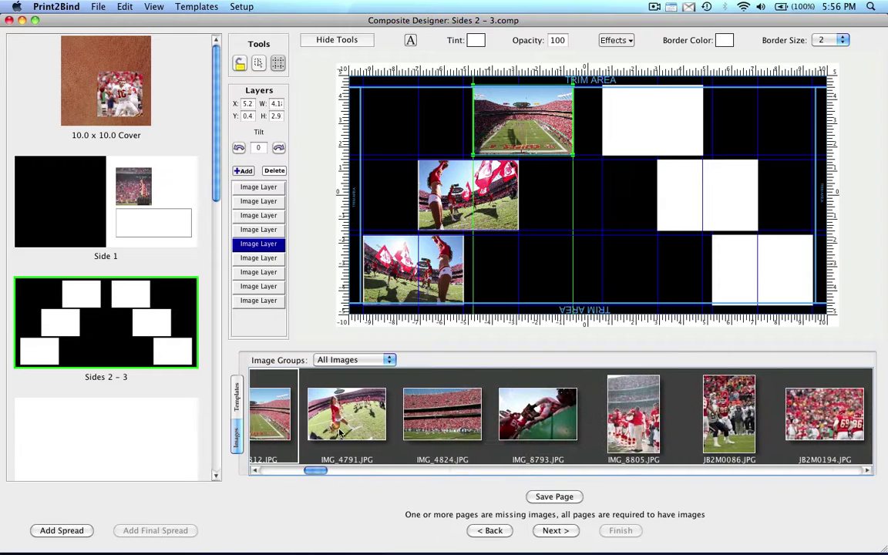
left_click_drag(308, 394, 625, 178)
left_click_drag(441, 414, 638, 166)
left_click_drag(537, 414, 734, 286)
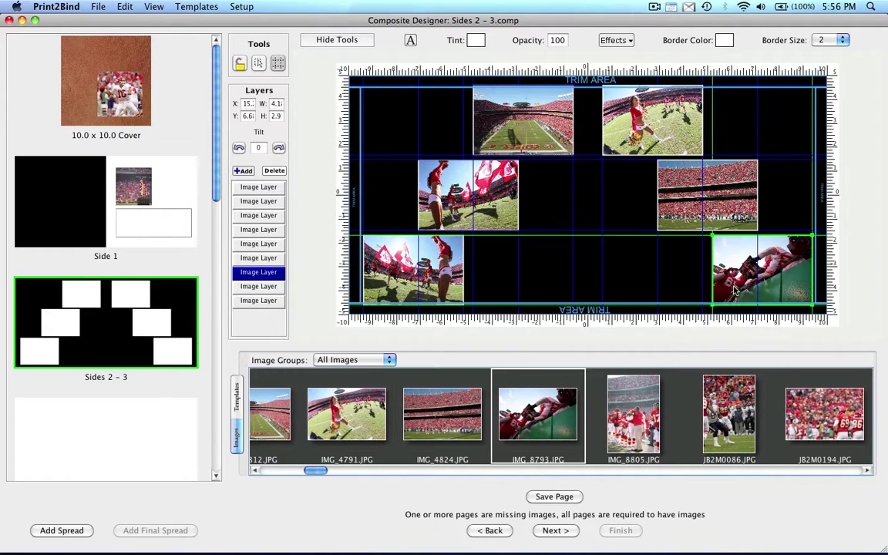
Recrop the bottom-right fan-wall photo toward its left edge
double_click(735, 287)
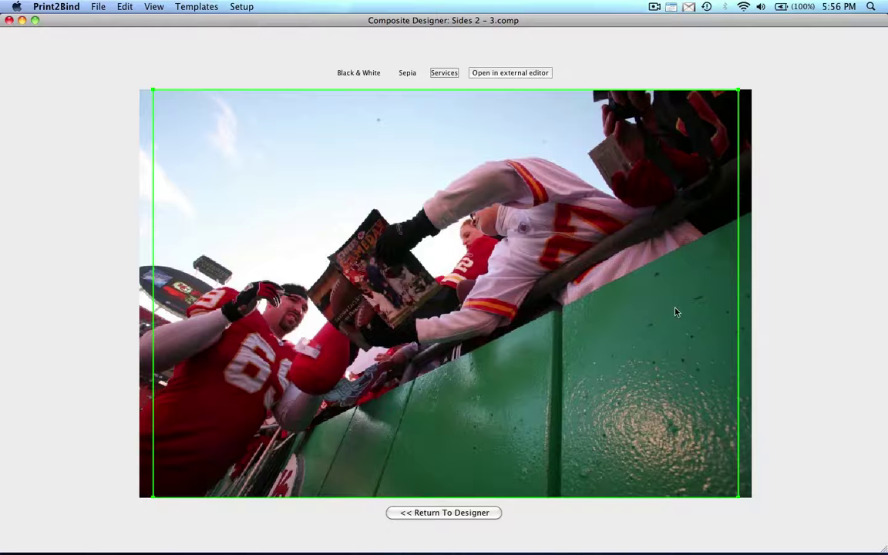
left_click_drag(507, 377, 428, 387)
left_click(436, 515)
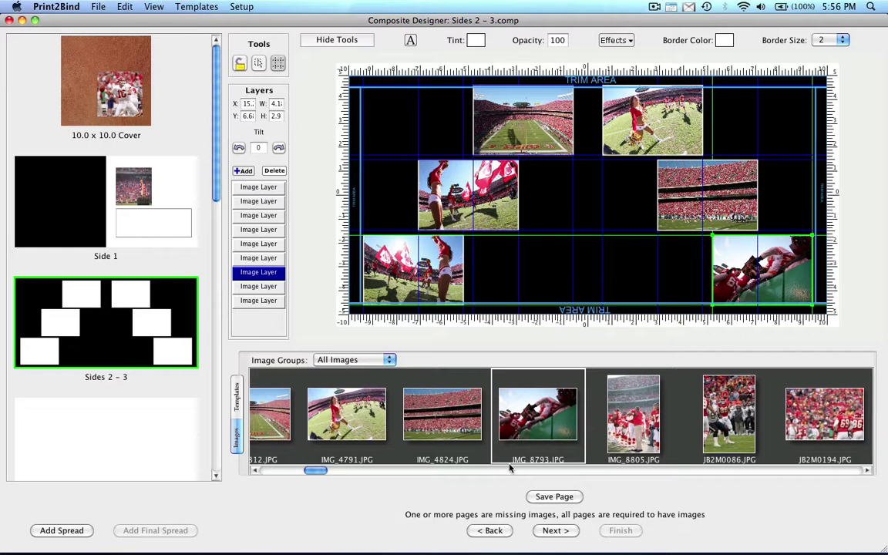
Tighten and reposition the crop on the stadium crowd photo, then return to the spread
double_click(642, 170)
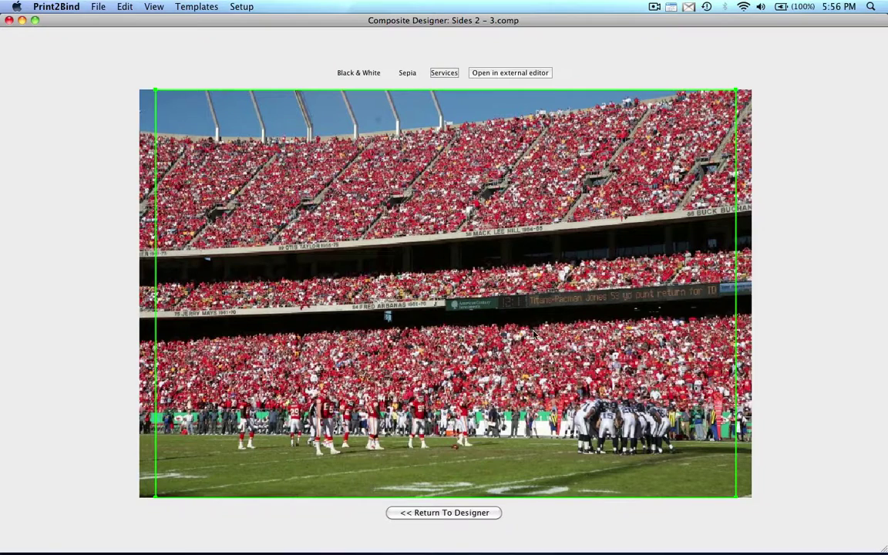
left_click_drag(711, 188, 694, 189)
left_click_drag(724, 91, 626, 158)
left_click_drag(514, 238, 592, 241)
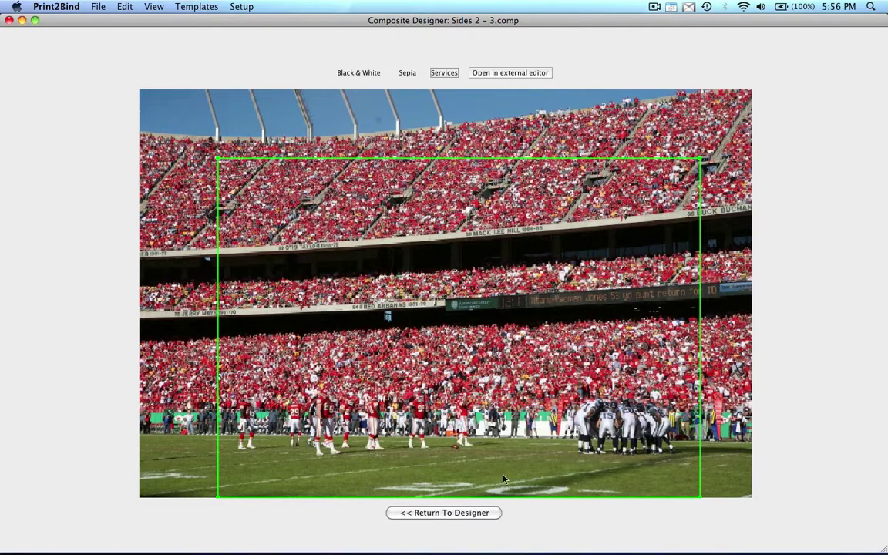
left_click(457, 514)
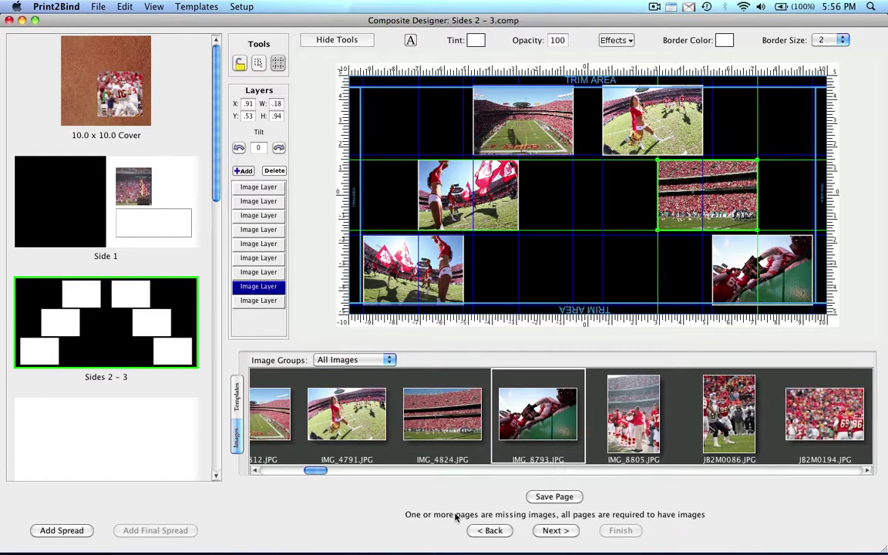
Save the current spread and add a new blank Sides 16–17 spread
left_click(552, 531)
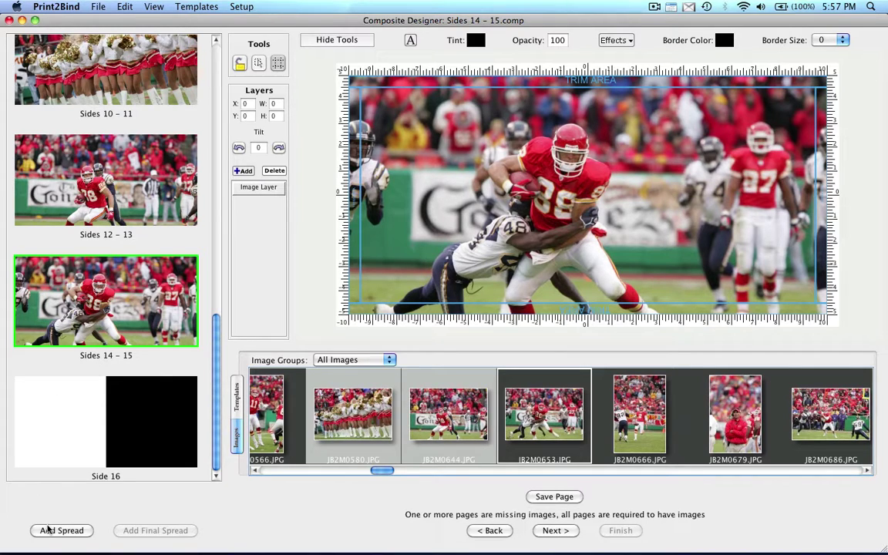
left_click(48, 530)
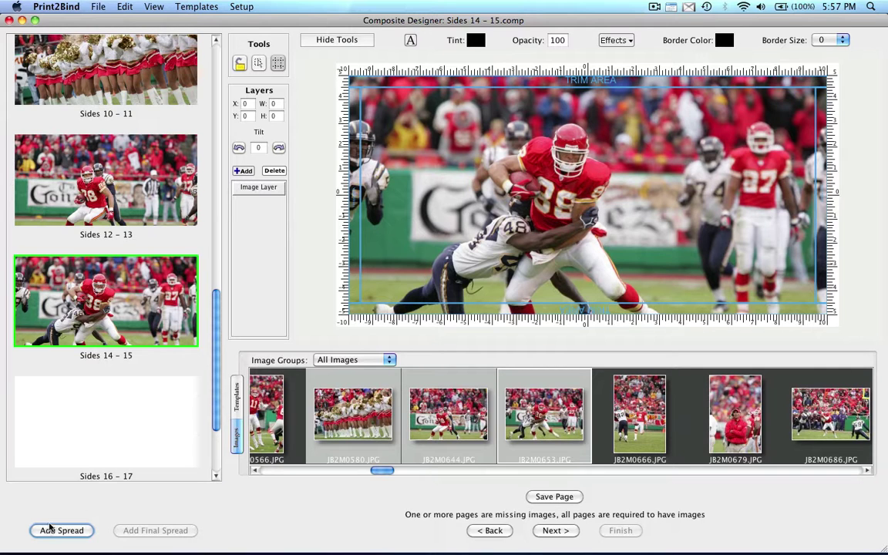
Move the Sides 2–3 page to location 4 with Move Page
scroll(212, 304, "up", 2)
left_click_drag(212, 304, 216, 79)
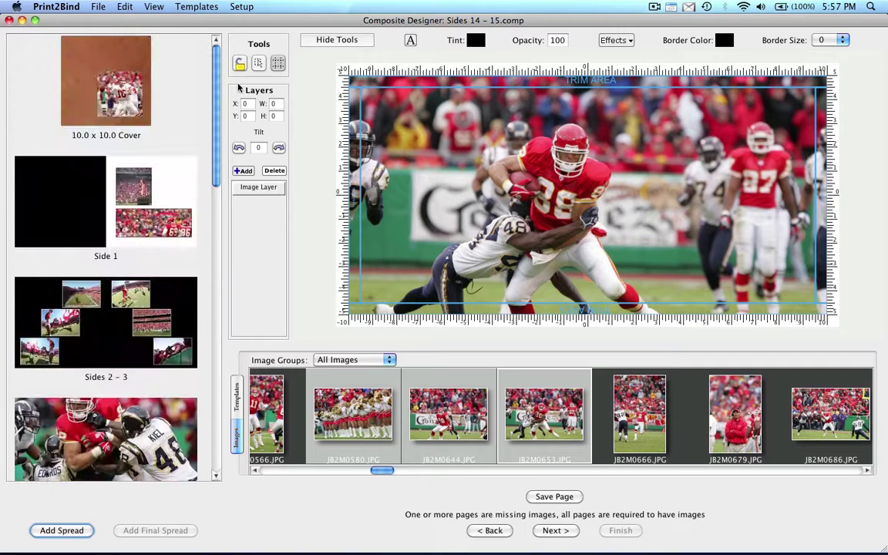
right_click(129, 336)
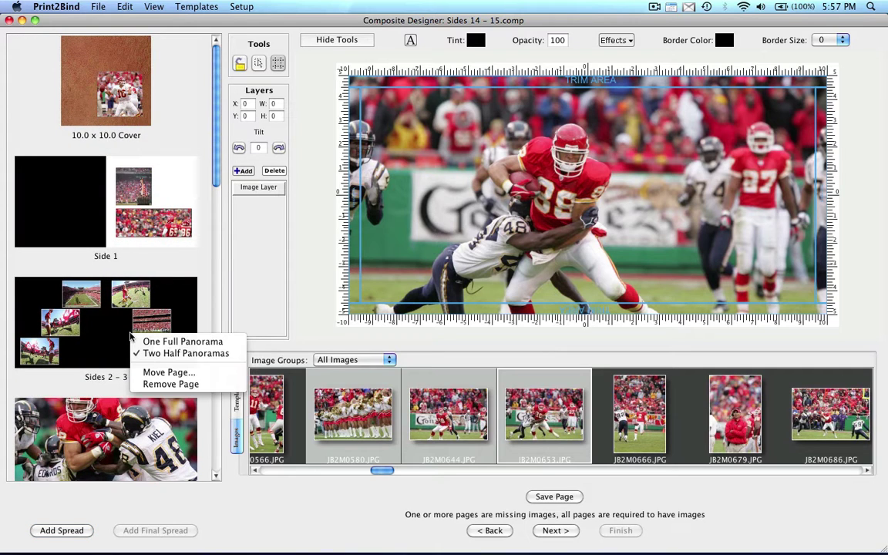
left_click(166, 373)
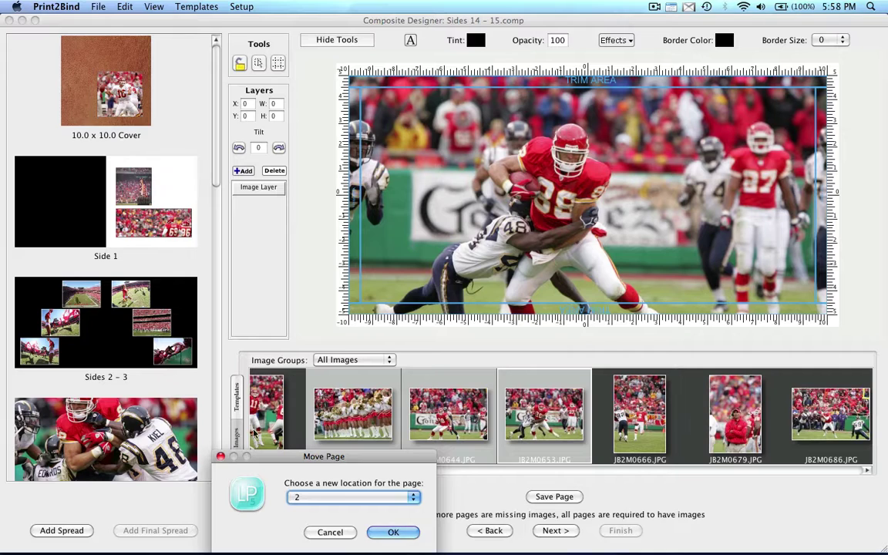
left_click(327, 498)
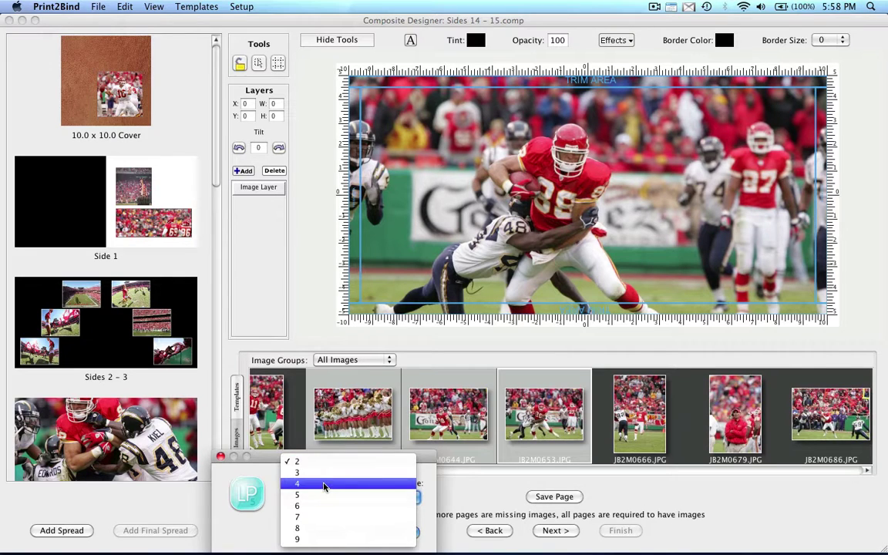
left_click(325, 484)
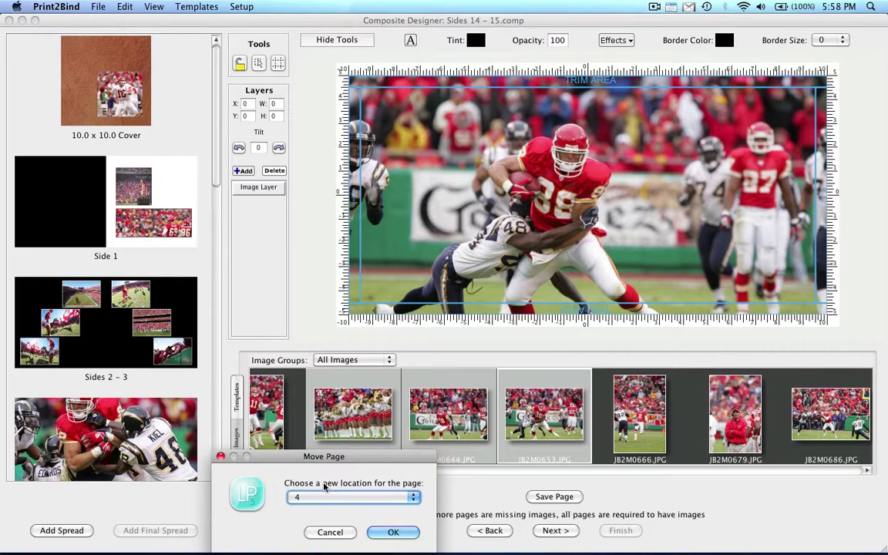
left_click(391, 532)
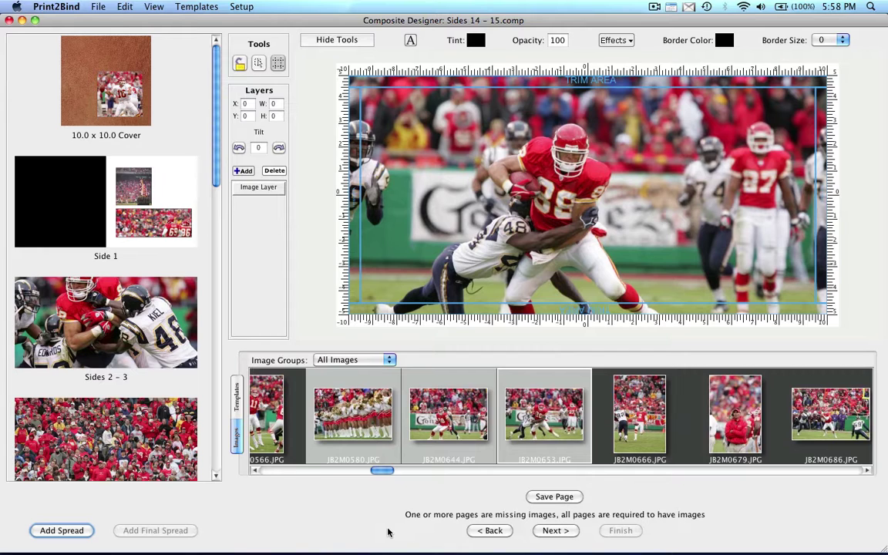
Remove the tackle-photo spread at Sides 2–3 and open the last page, Side 16
right_click(121, 308)
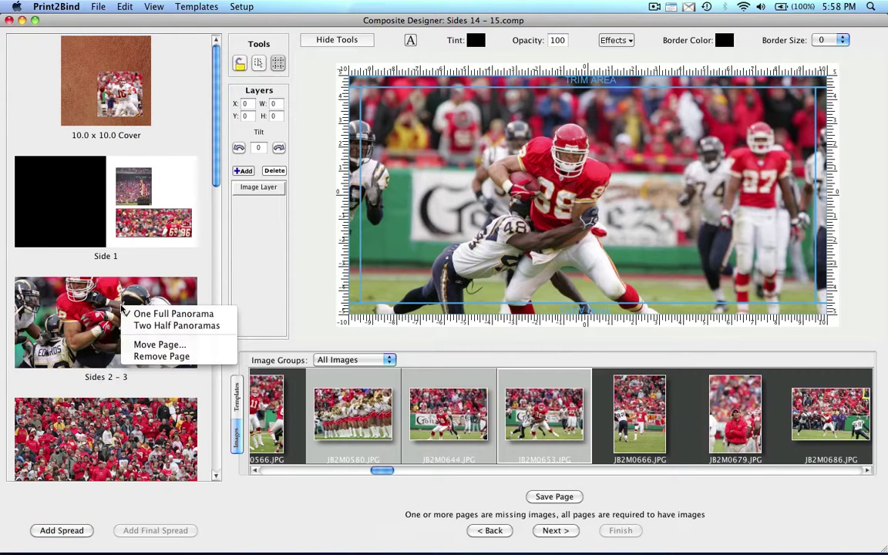
left_click(160, 357)
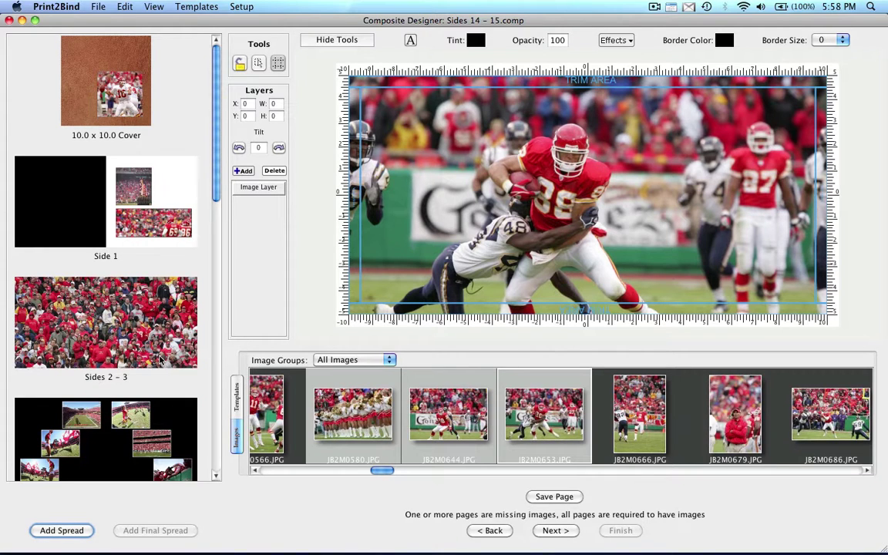
scroll(161, 359, "down", 10)
left_click(112, 423)
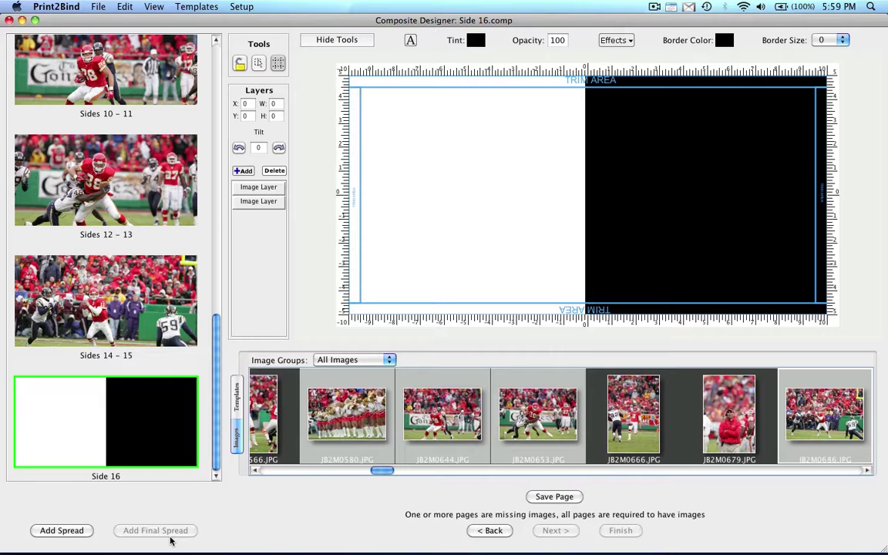
Set Side 16 to End with Spread and save the page
right_click(129, 418)
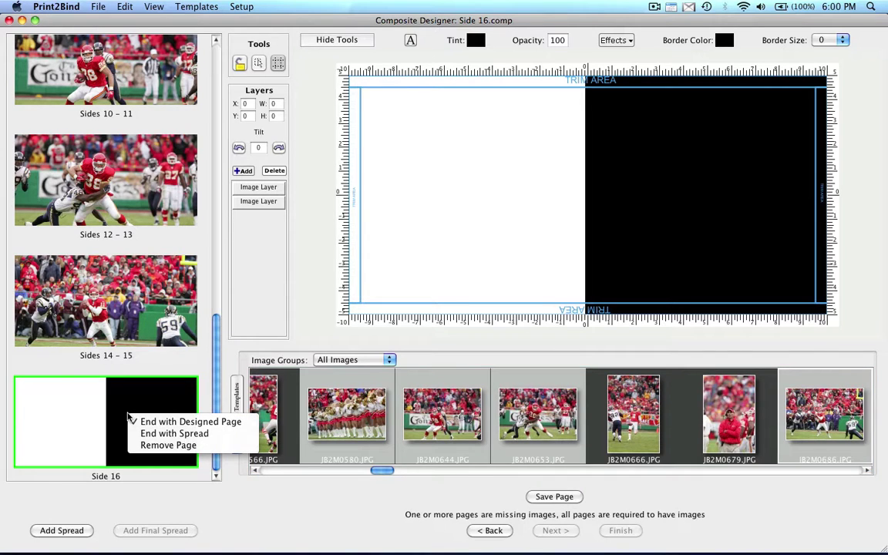
left_click(156, 434)
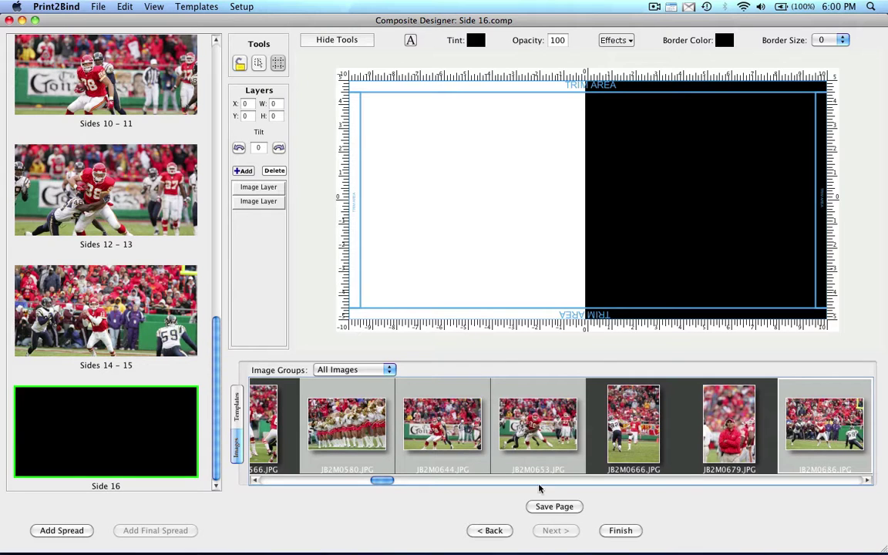
left_click(563, 506)
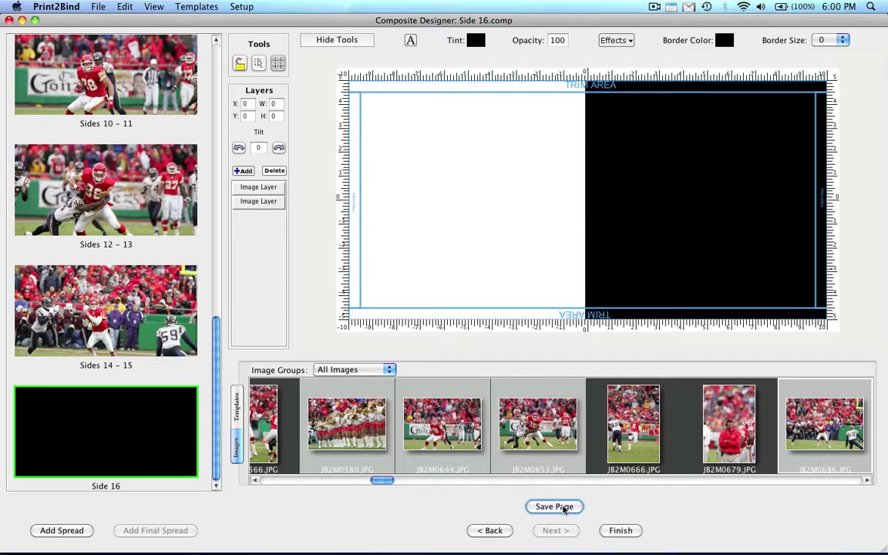
Finish the album design and finish the 3500/7500/8500 Extras dialog without adding extras
left_click(621, 531)
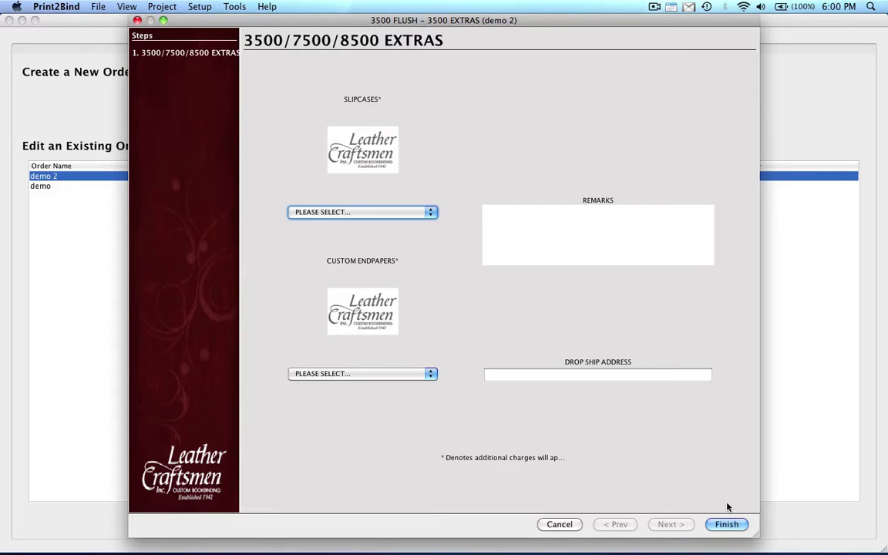
left_click(727, 525)
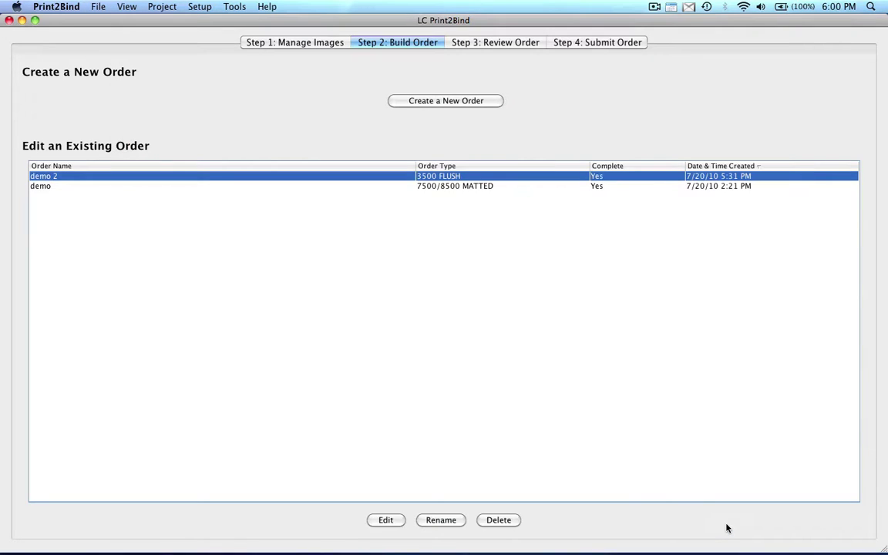